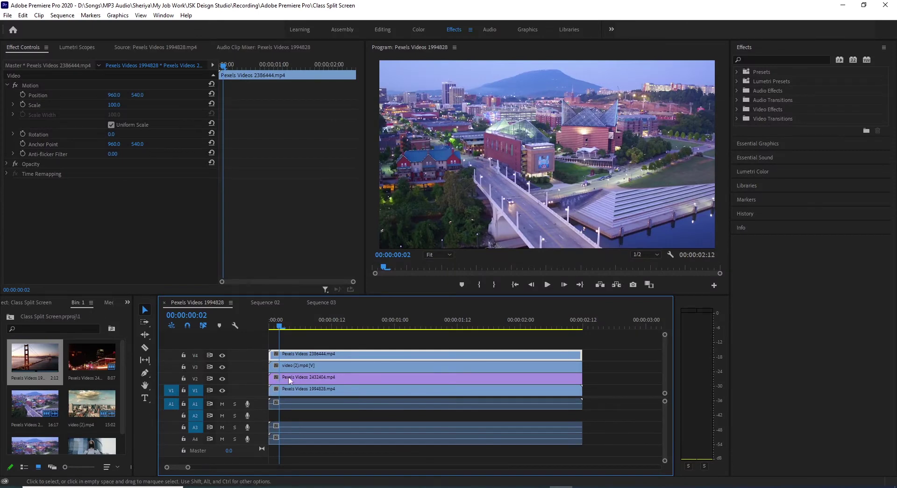
left_click(11, 304)
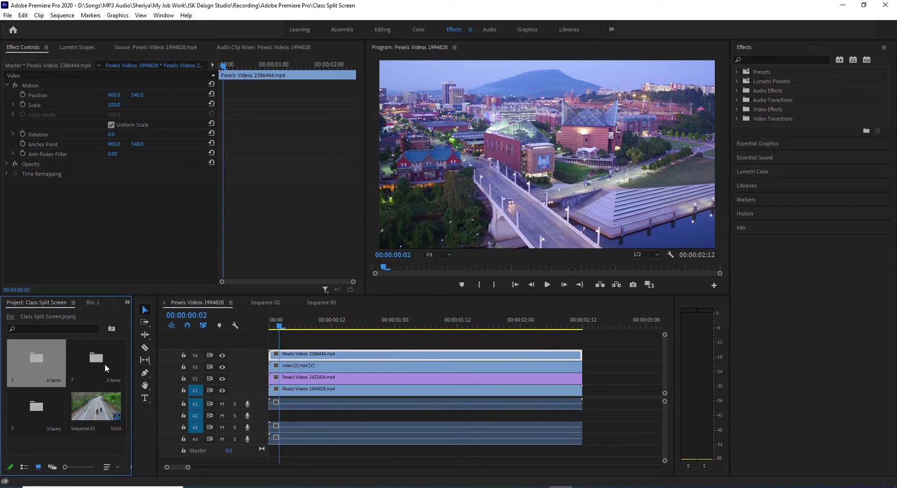
double_click(38, 369)
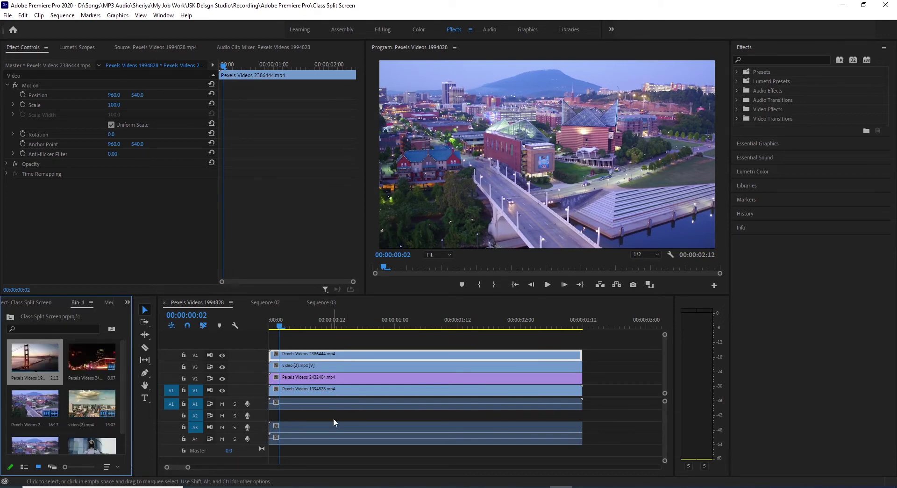
left_click(316, 456)
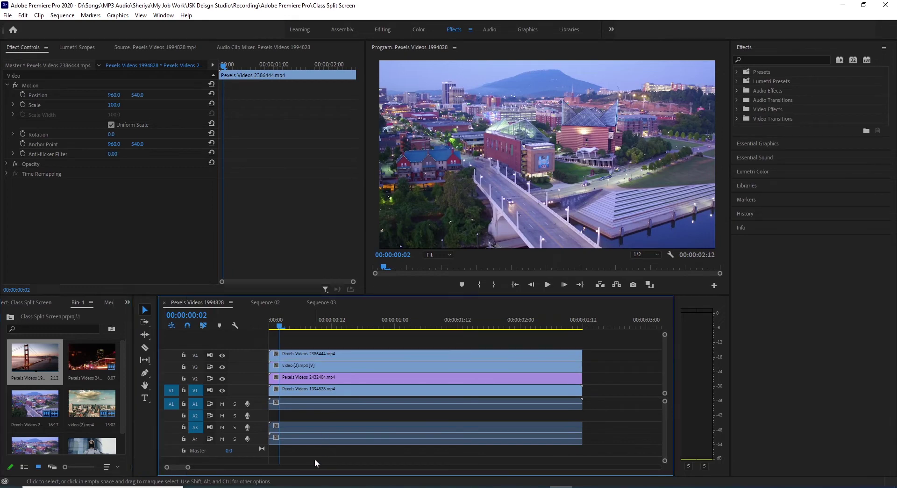
Unlink the audio from all the stacked video clips and delete the separated audio clips from the timeline.
left_click(299, 366)
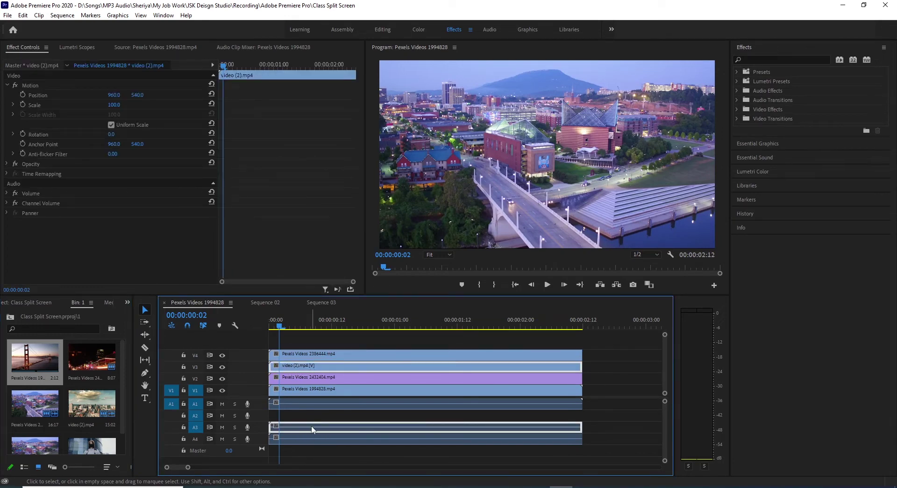
left_click_drag(298, 453, 343, 357)
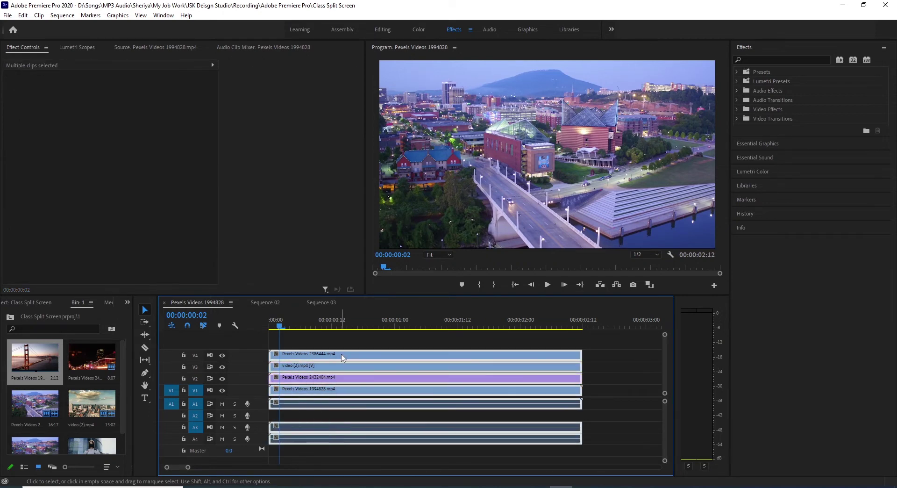
right_click(302, 370)
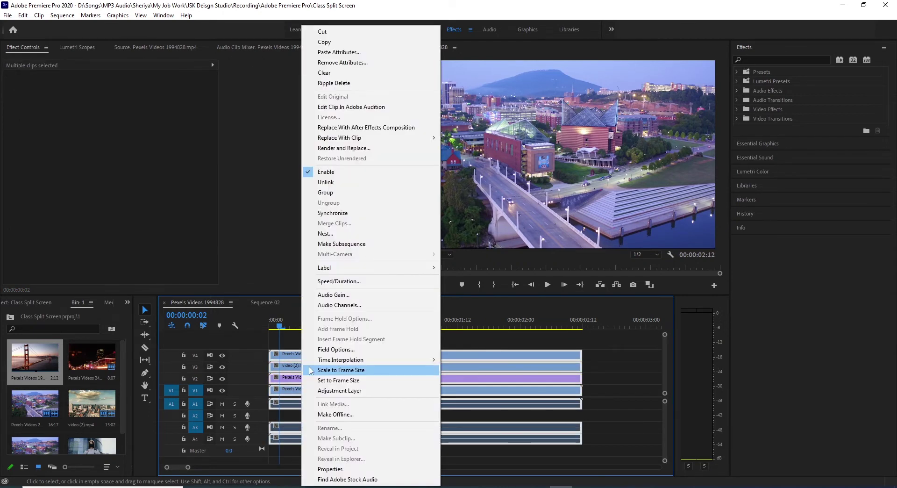
left_click(326, 182)
left_click_drag(290, 454, 333, 399)
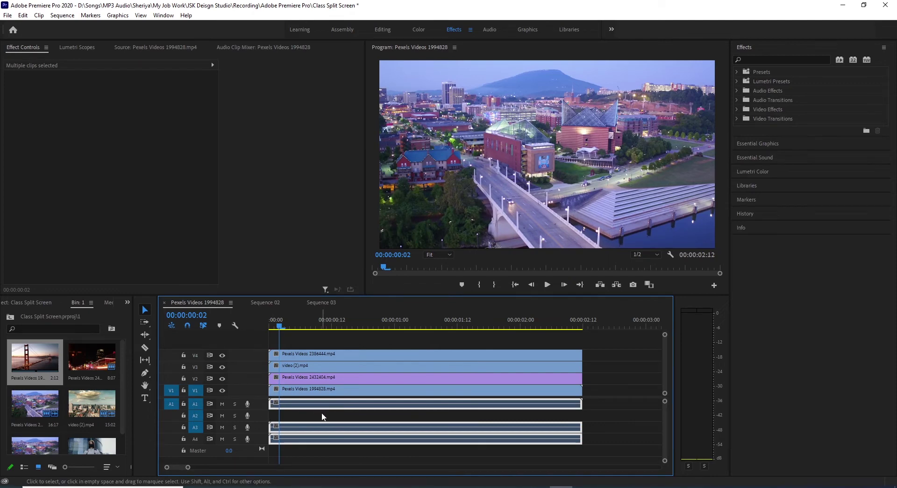
key("Delete")
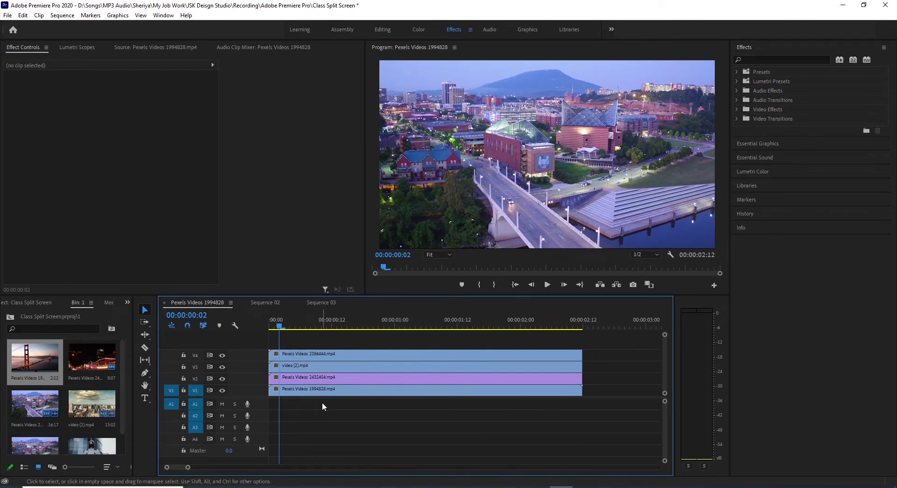
Scale Pexels Videos 2386444.mp4 on V4 to 50 and position it at about 478, 268 in the upper-left quarter of the frame.
left_click(19, 46)
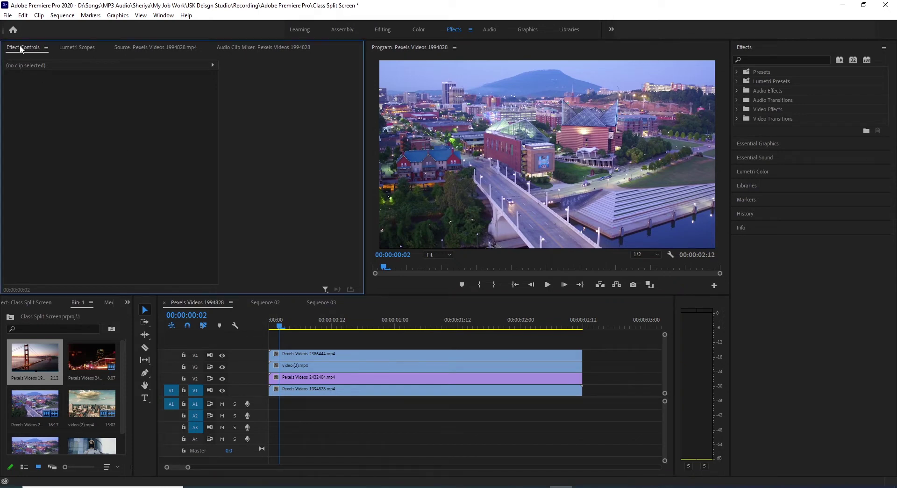
left_click(311, 354)
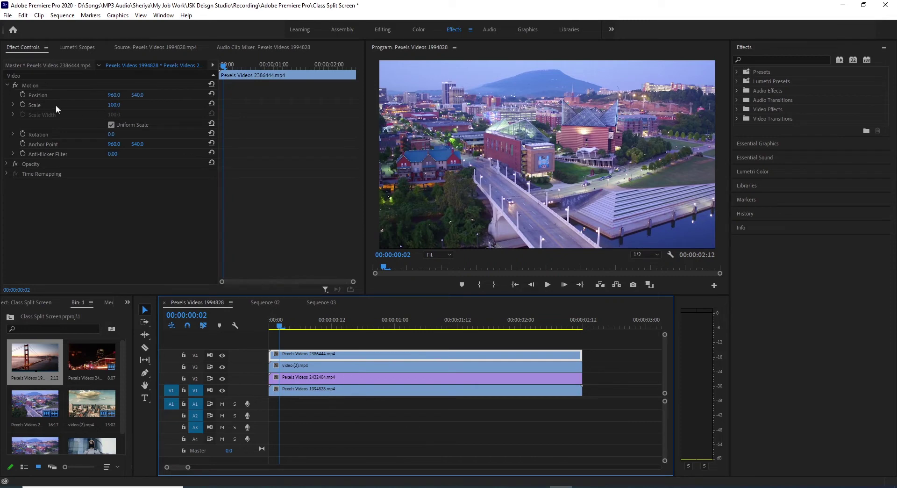
left_click(112, 105)
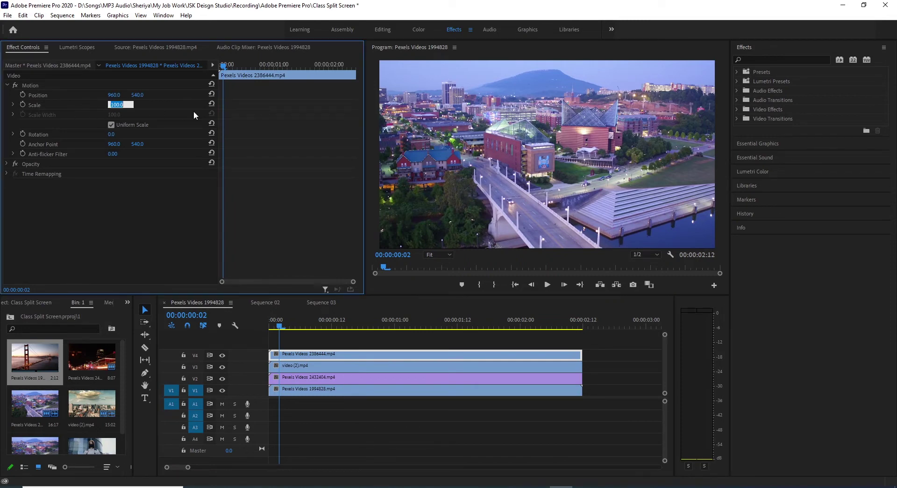
type("50")
key("Return")
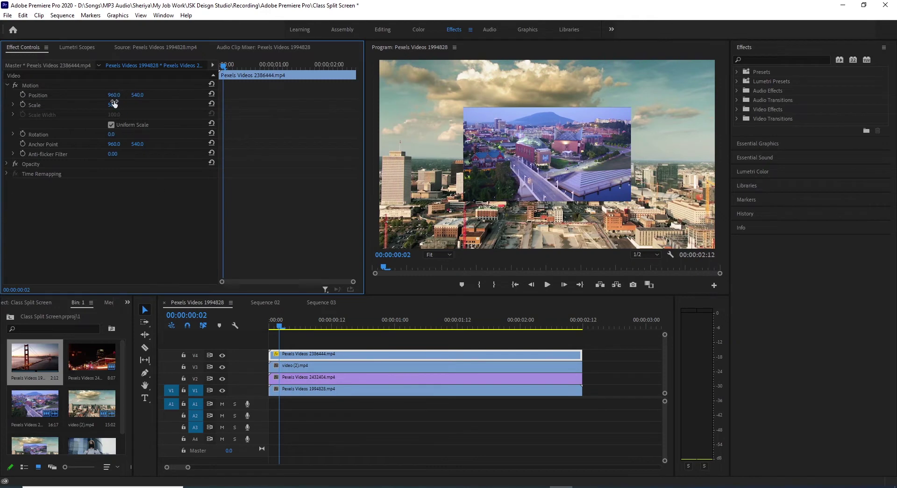
left_click_drag(115, 97, 37, 97)
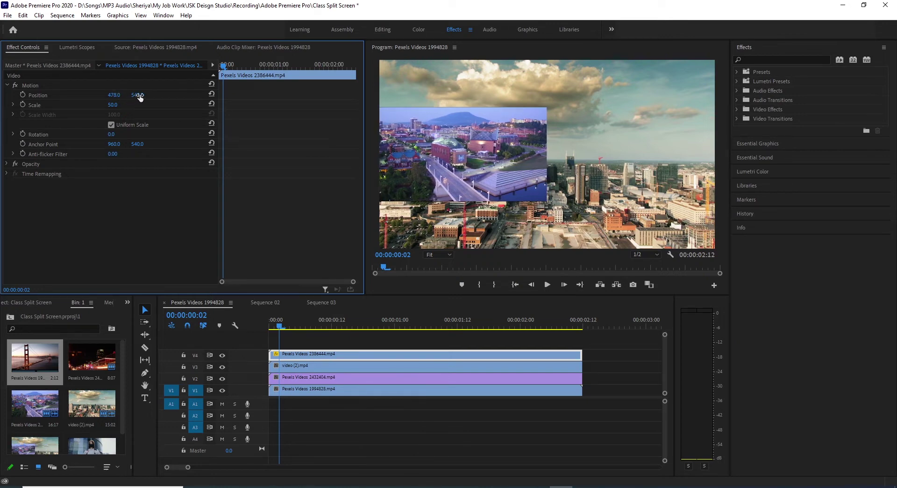
left_click_drag(137, 94, 47, 94)
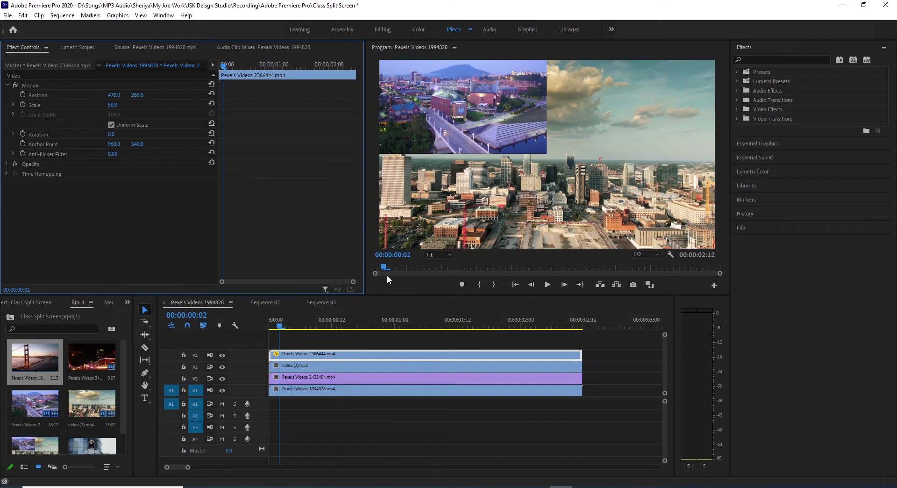
Scale video (2).mp4 on V3 to 50 and move it into the upper-right quarter of the frame, with horizontal position about 1443.
left_click(299, 366)
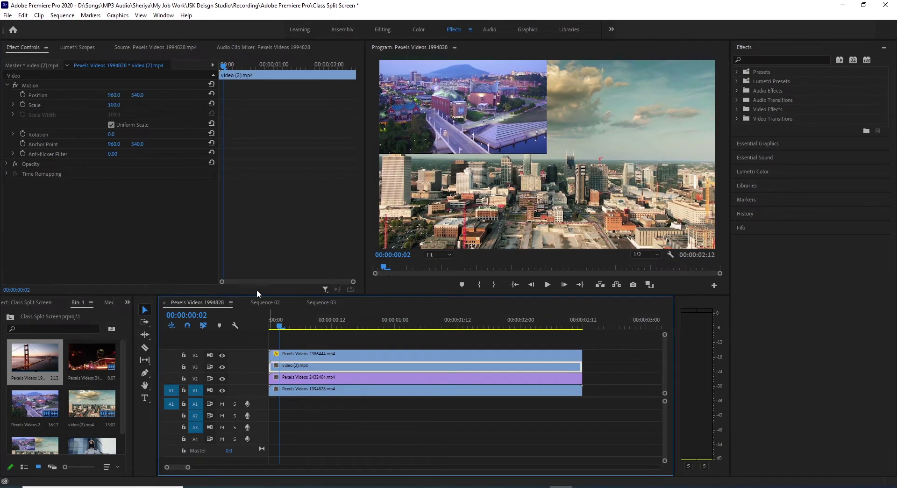
left_click(115, 105)
type("50")
key("Return")
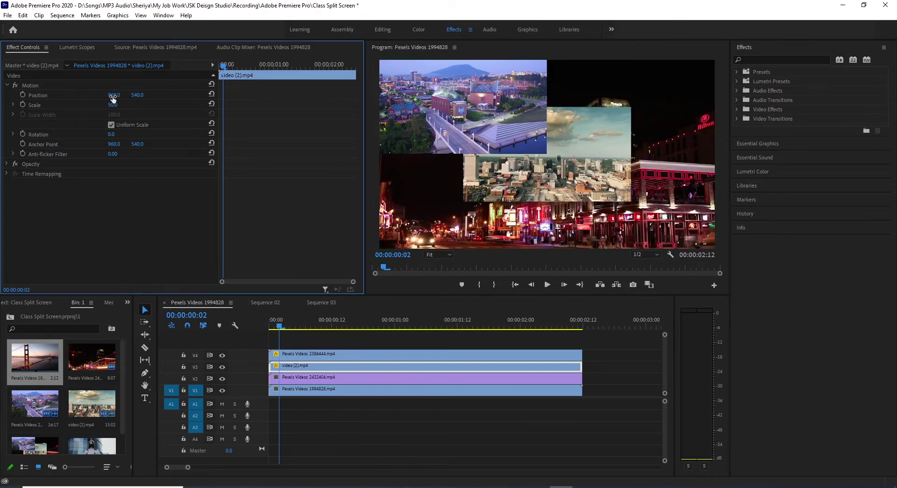
left_click_drag(116, 95, 308, 95)
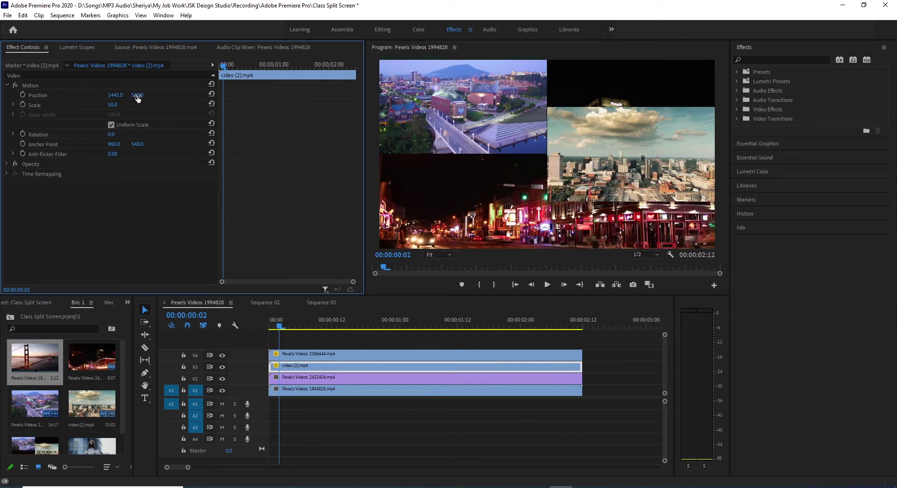
left_click_drag(137, 95, 50, 94)
Scale Pexels Videos 2432404.mp4 on V2 to 50 and position it at 479, 810 in the lower-left quarter of the frame.
left_click(287, 378)
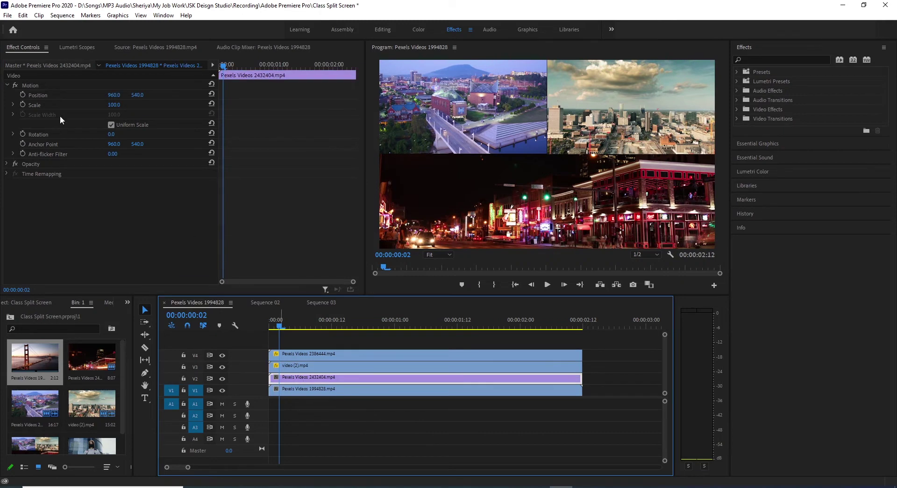
left_click(114, 104)
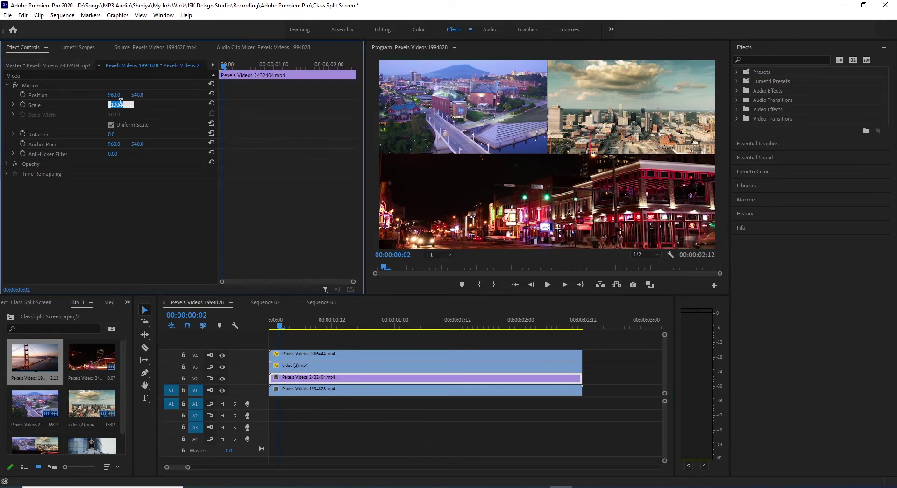
key("Return")
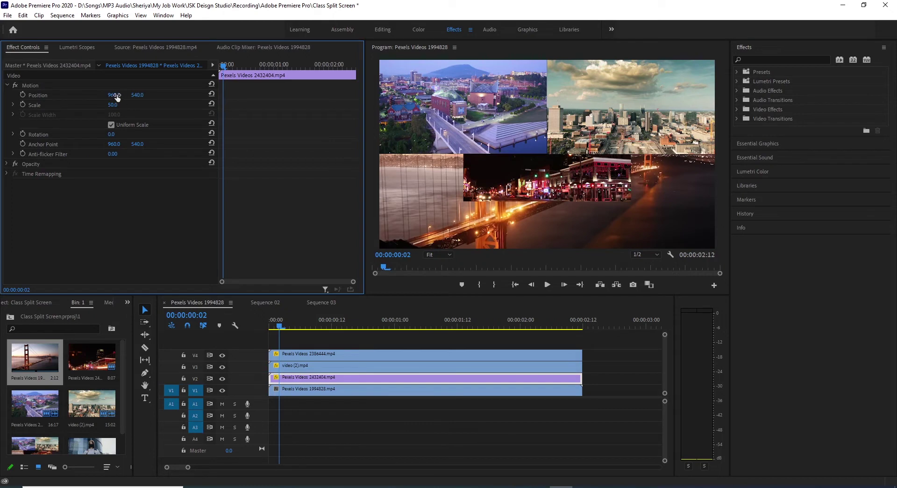
left_click_drag(114, 95, 34, 95)
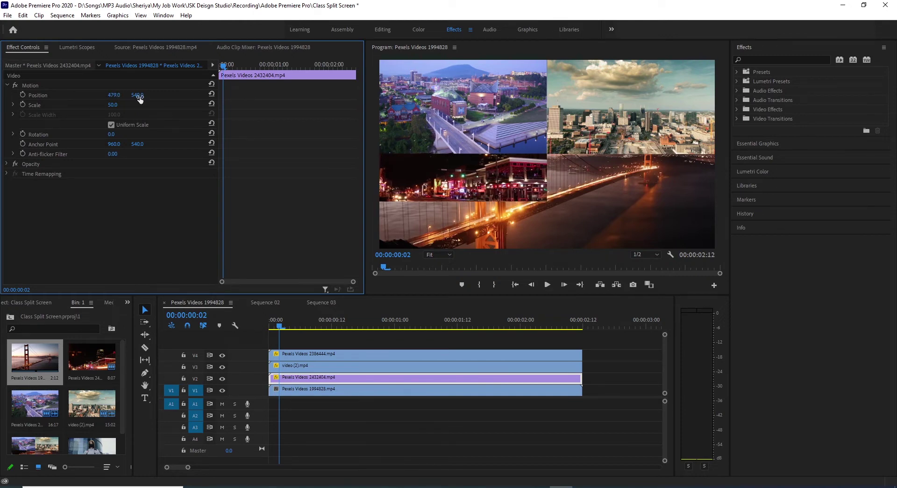
left_click_drag(137, 94, 181, 95)
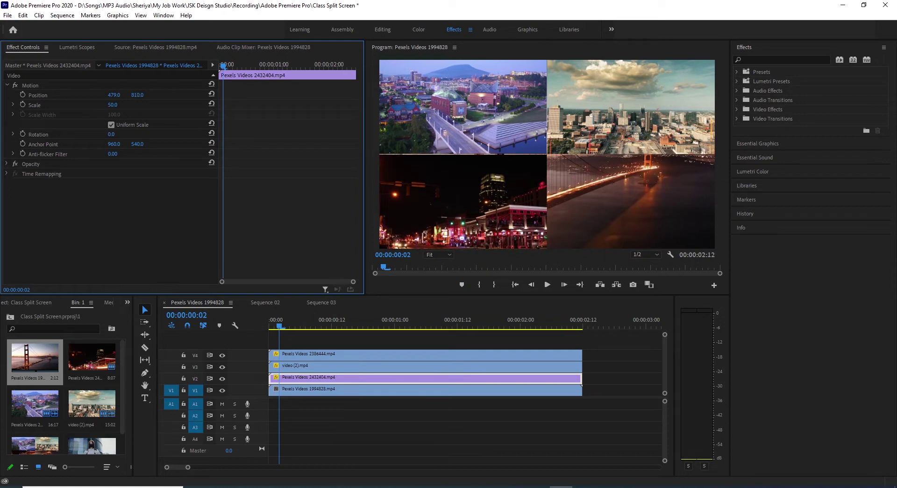
left_click(140, 95)
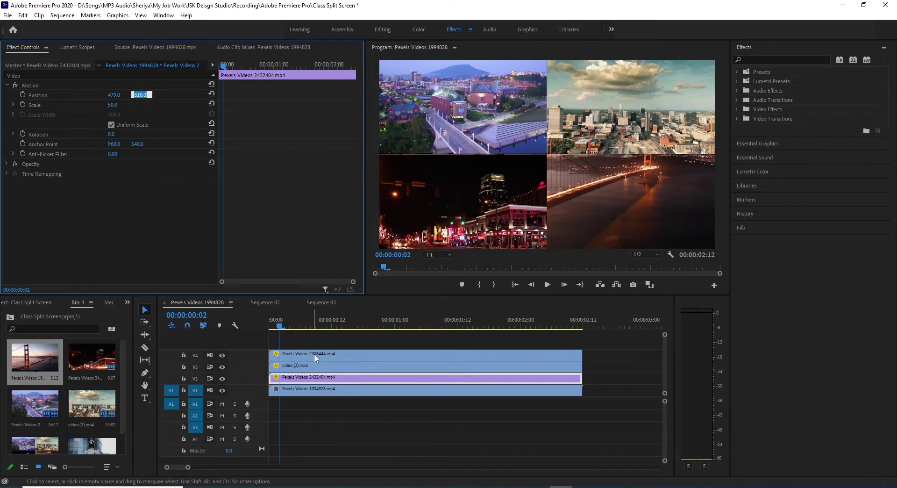
Scale Pexels Videos 1994828.mp4 on V1 to 50 and position it at 1440, 809 in the lower-right quarter of the frame.
left_click(306, 391)
left_click(117, 104)
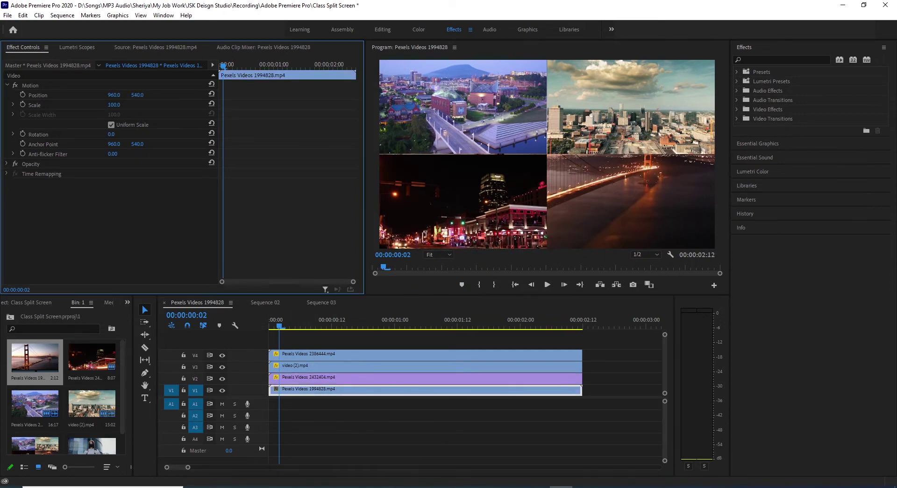
key("Return")
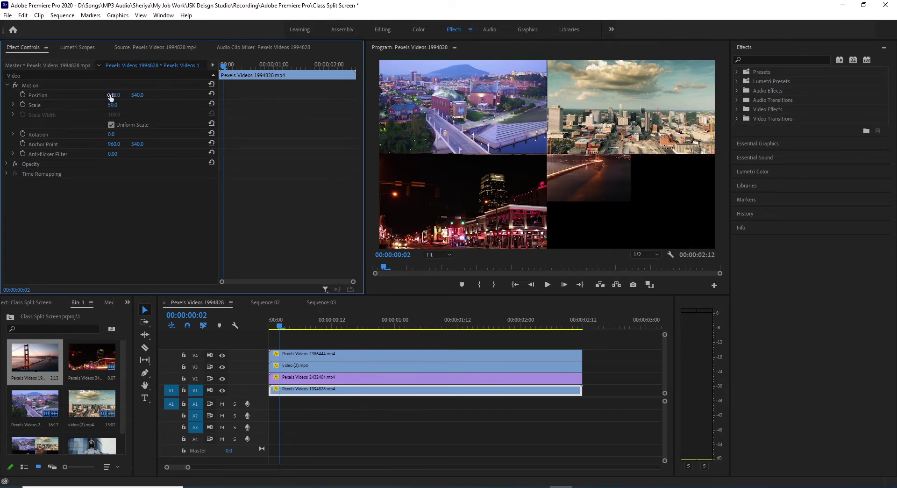
left_click_drag(115, 94, 315, 95)
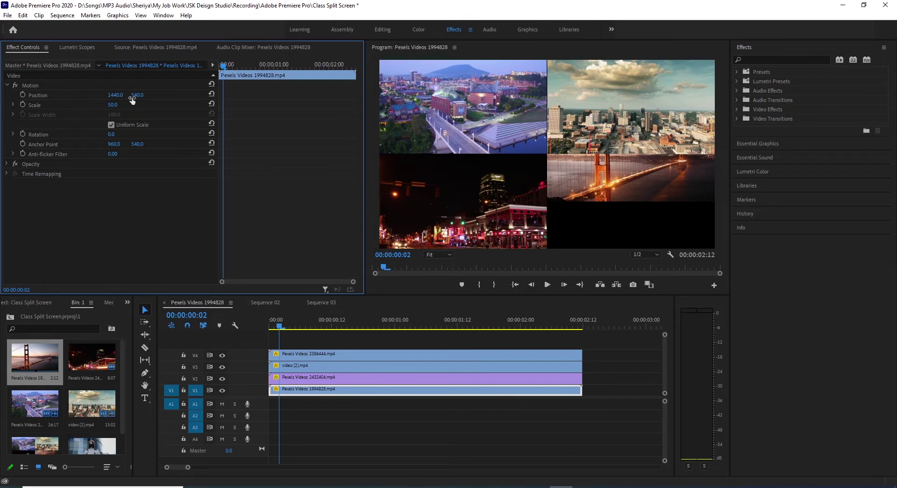
left_click_drag(197, 95, 263, 95)
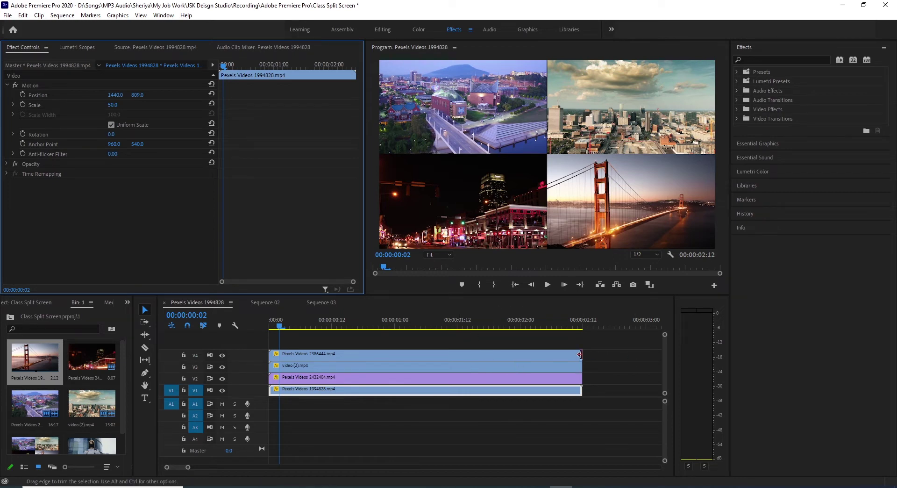
Try extending the end of Pexels Videos 2386444.mp4 on V4 past the other clips, and undo the extension.
left_click_drag(582, 354, 624, 355)
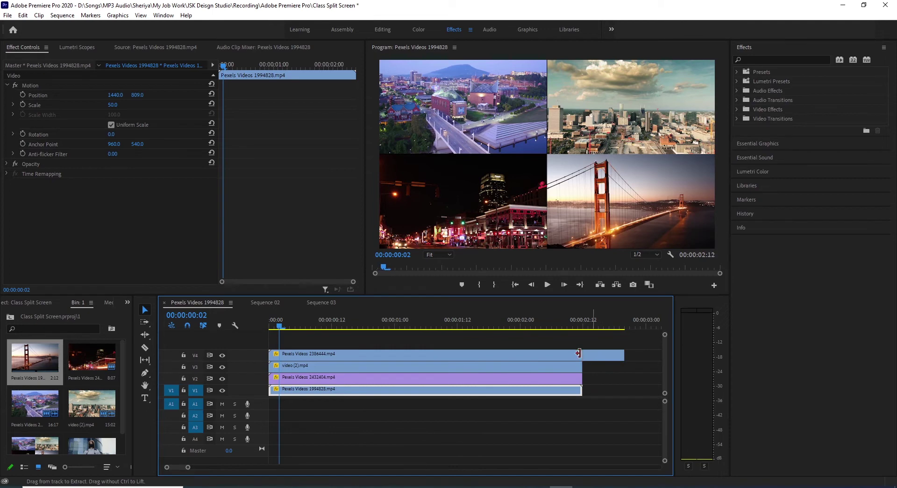
key("ctrl+z")
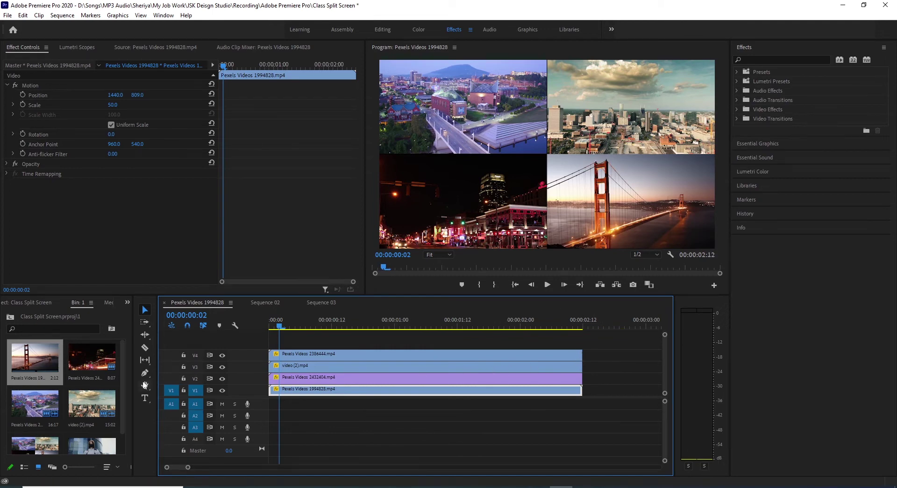
Draw a horizontal line with the Pen tool across the full frame width, along the border between the upper and lower clips.
left_click(145, 373)
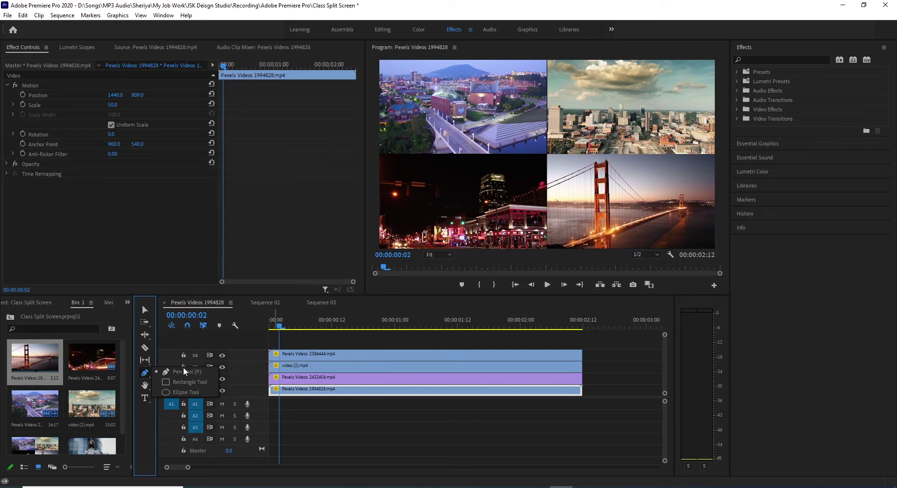
left_click(184, 369)
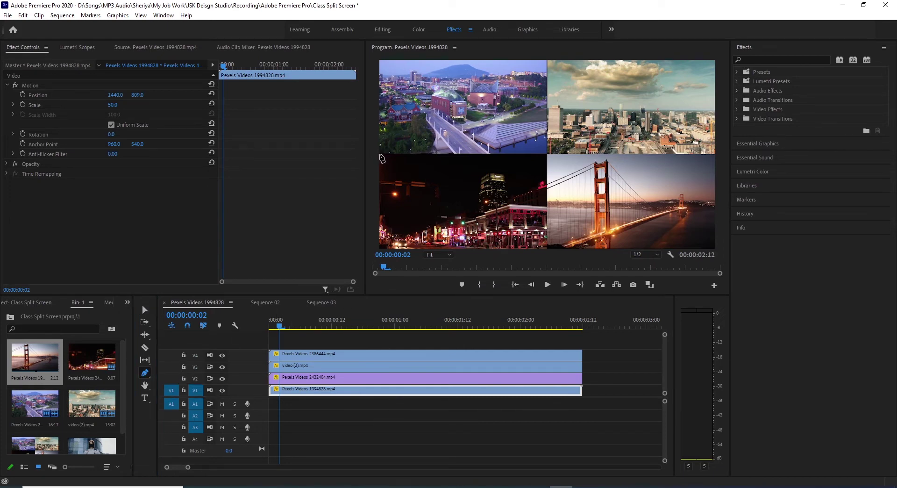
left_click(382, 158)
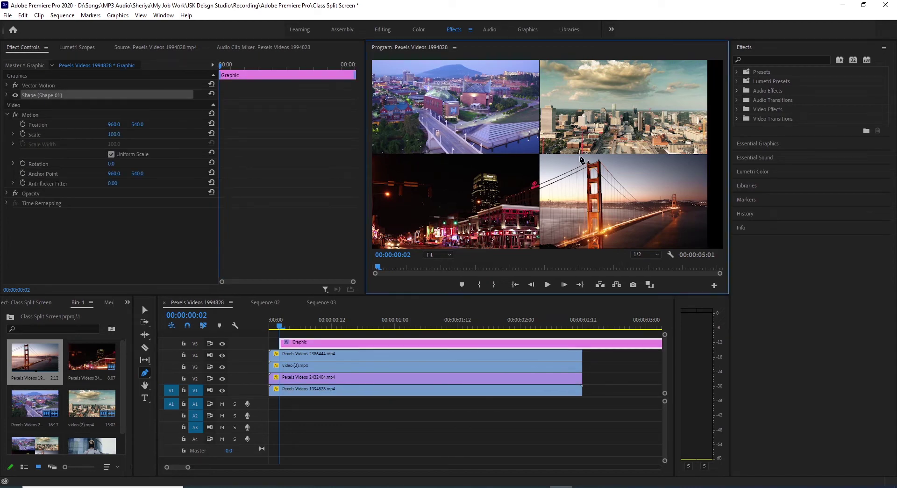
left_click(708, 158)
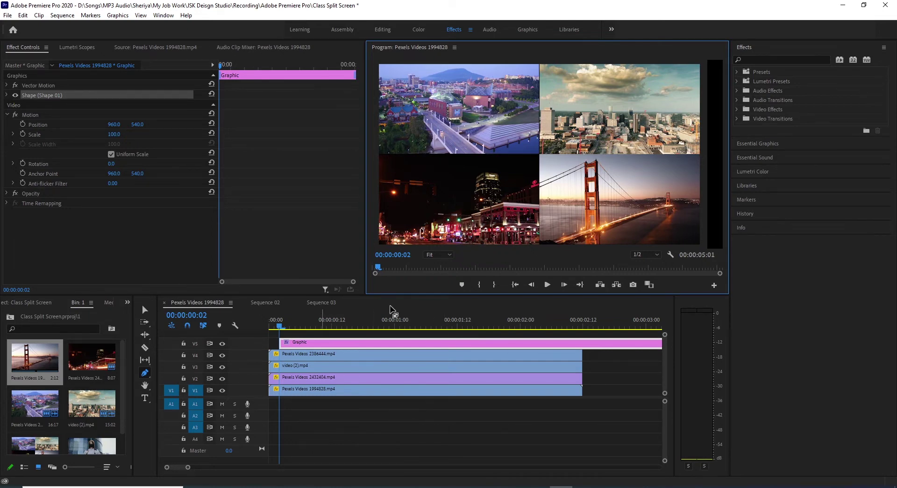
Move the new Graphic clip on V5 to the start of the sequence and return the playhead to the beginning.
right_click(299, 344)
key("Escape")
key("v")
left_click_drag(294, 345, 280, 324)
key("Home")
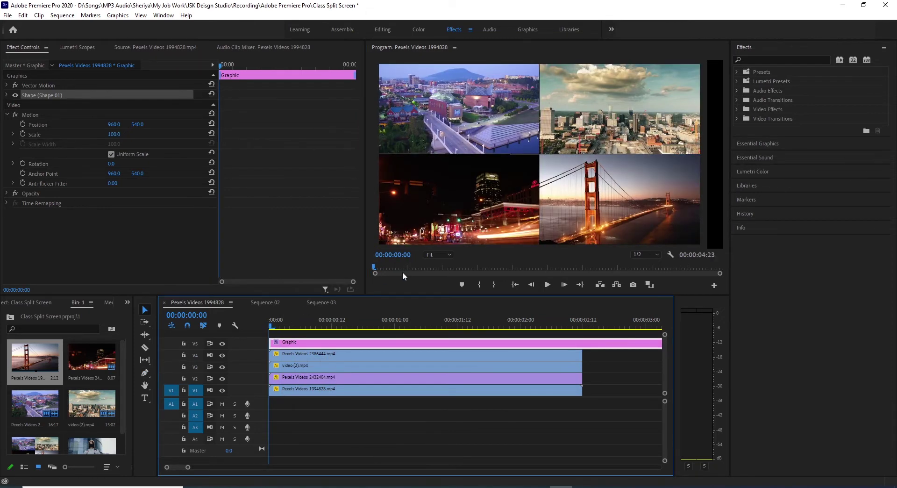
Extend the horizontal divider line with the Pen tool to the right edge of the frame.
left_click(447, 255)
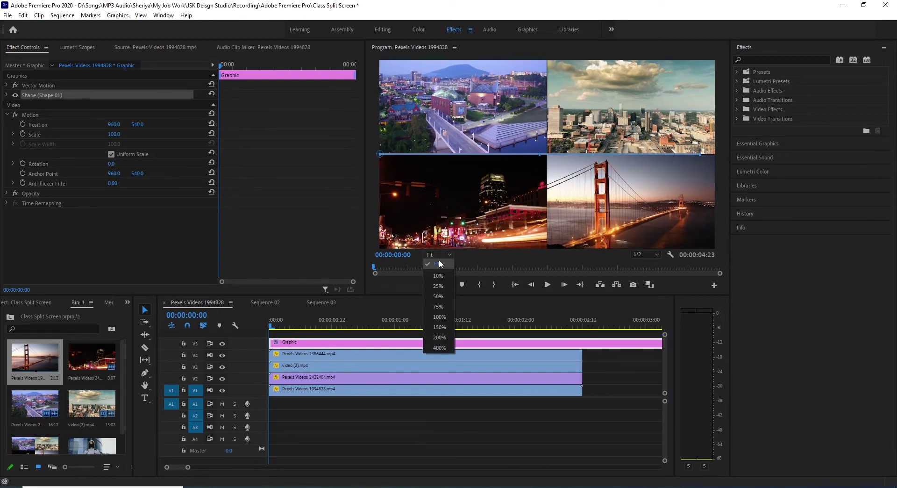
left_click(442, 285)
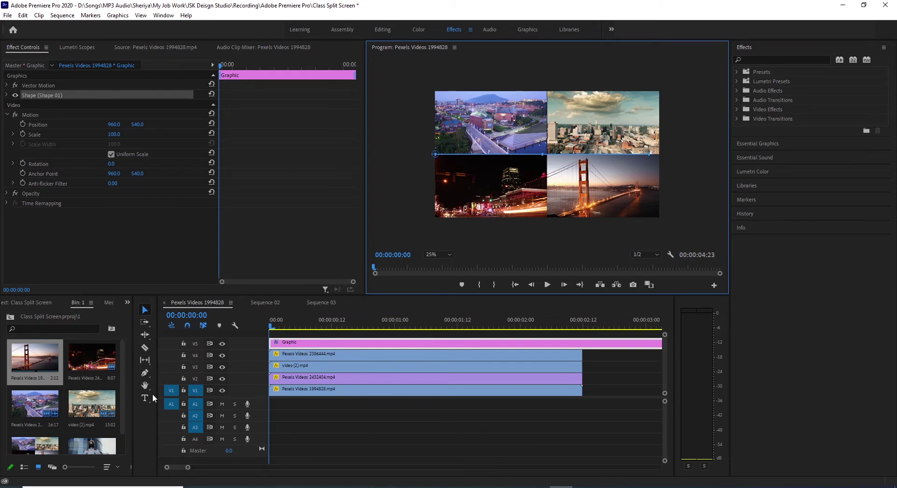
left_click(145, 372)
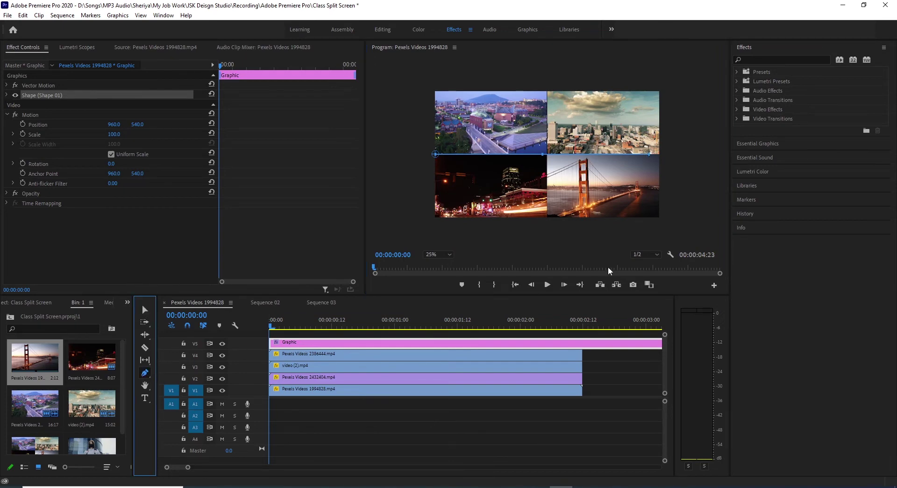
left_click(651, 157)
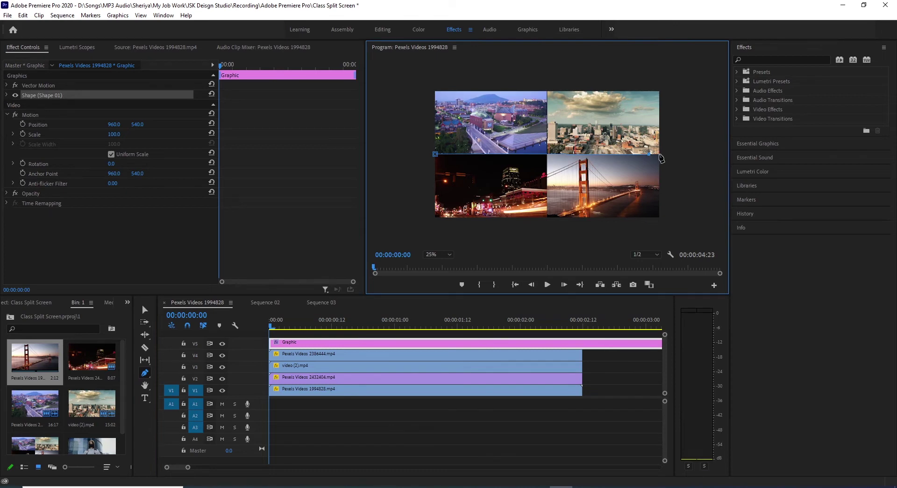
left_click(659, 155)
Turn off the divider shape's fill and enable its white stroke with a width of 15.
left_click(7, 96)
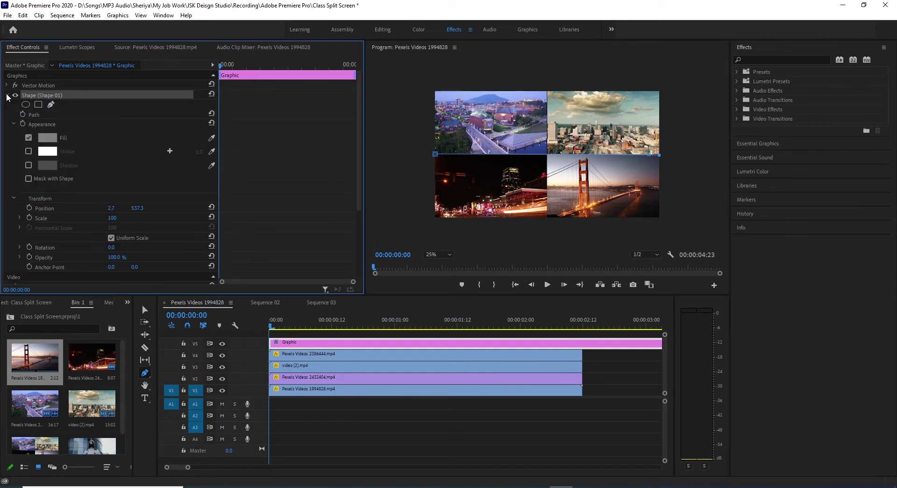
left_click(28, 137)
left_click(28, 151)
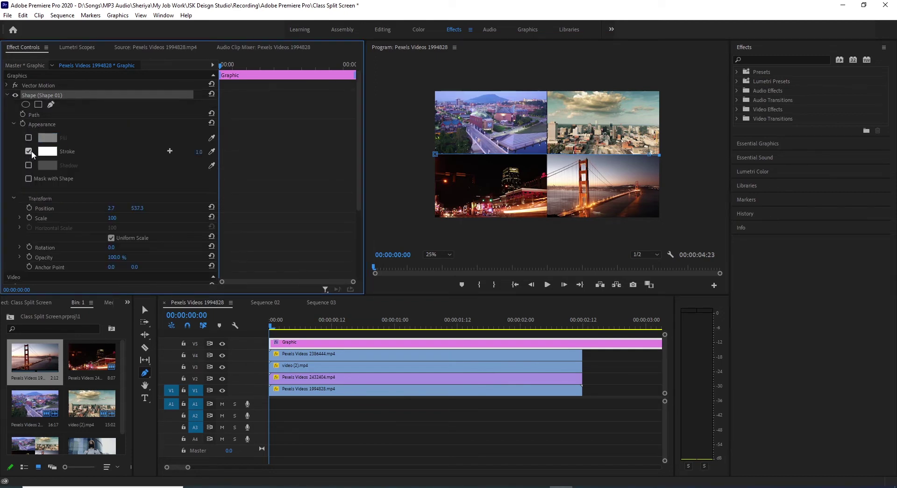
left_click(196, 154)
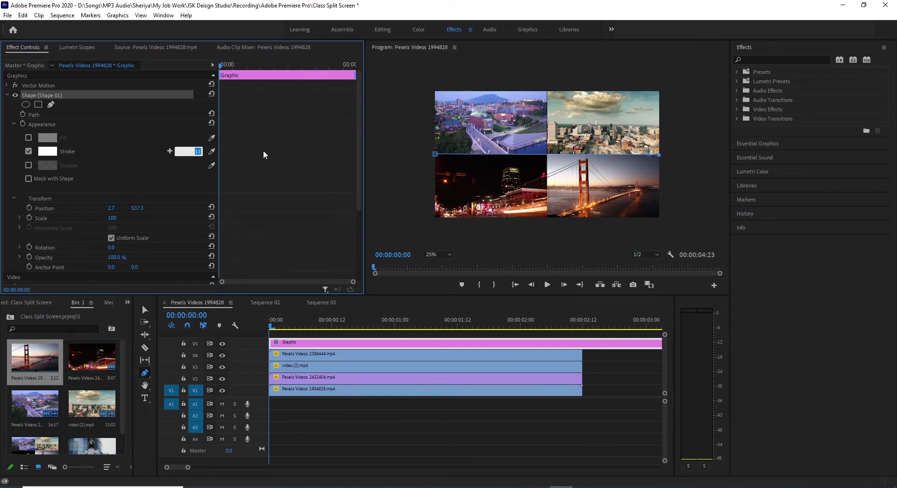
type("15")
key("Return")
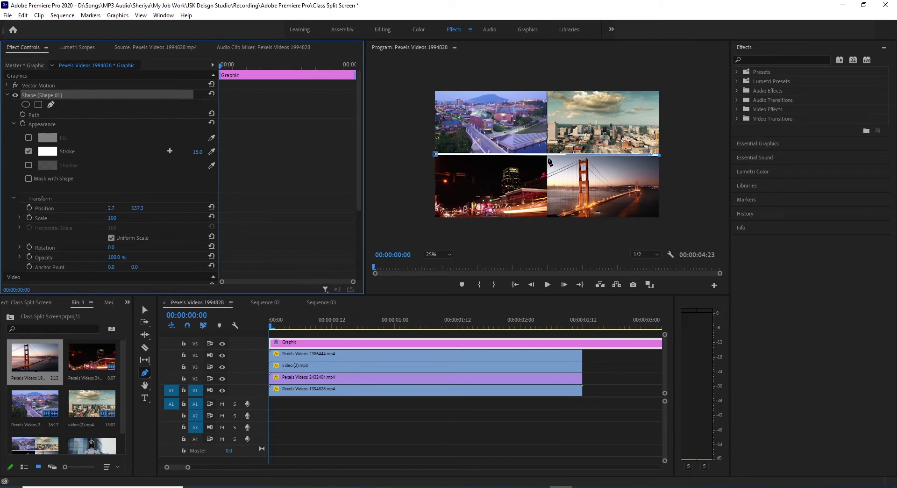
left_click(48, 151)
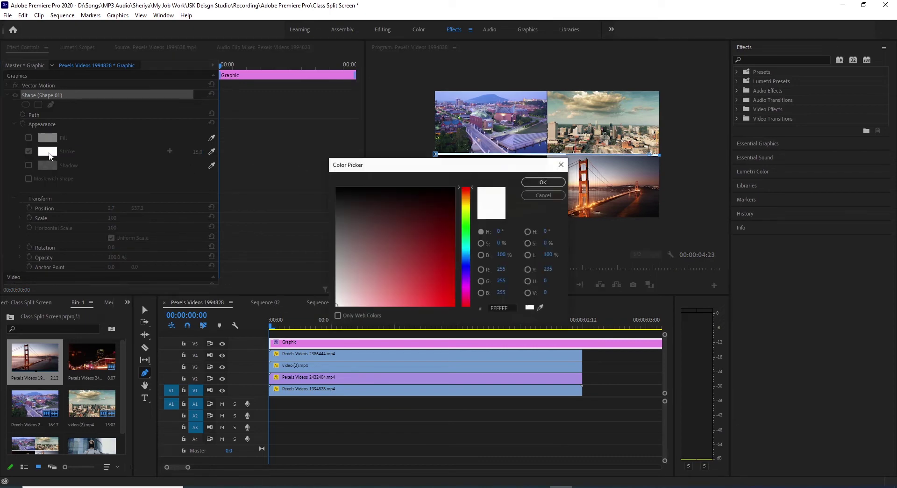
left_click(550, 196)
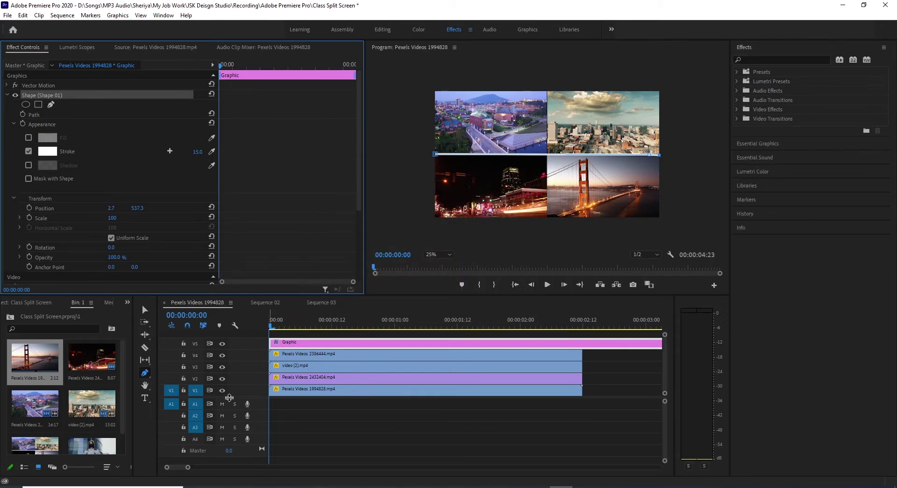
Continue the Pen path outside the frame around the upper-right clip, and draw a vertical line down the centre between the side-by-side clips.
left_click(145, 372)
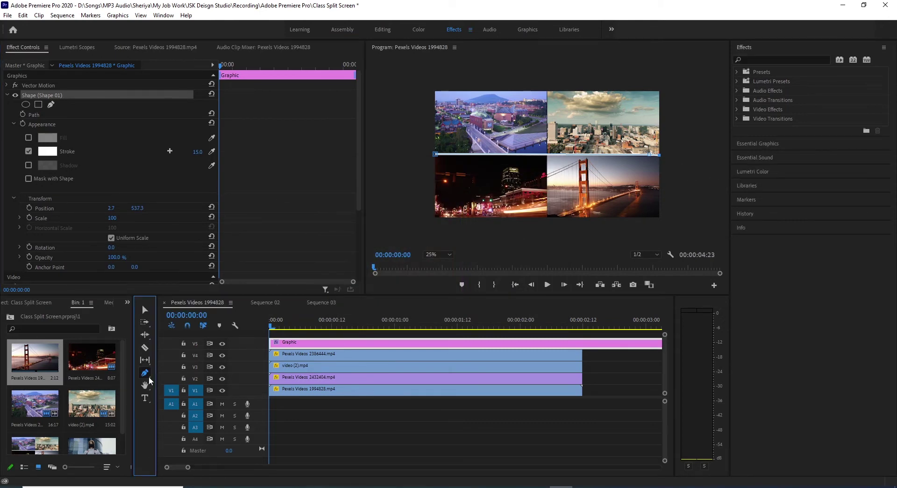
left_click(659, 154)
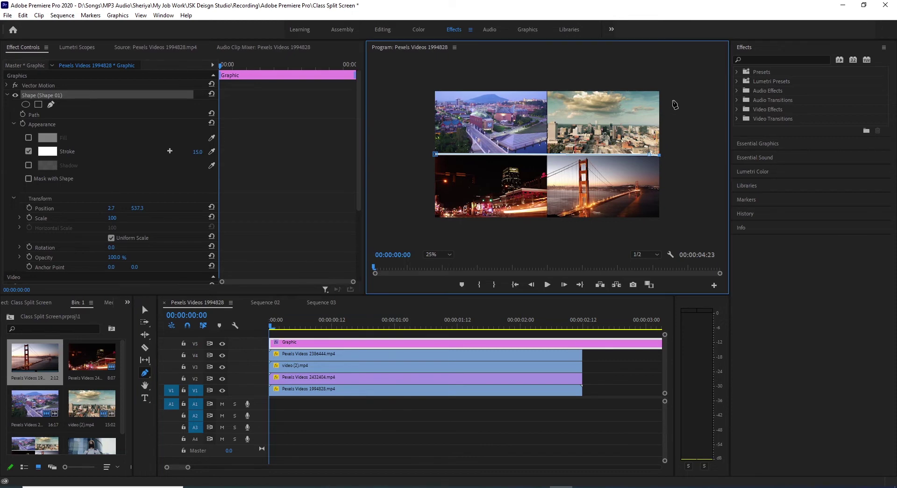
left_click(669, 103)
left_click(661, 83)
left_click(547, 87)
left_click(548, 226)
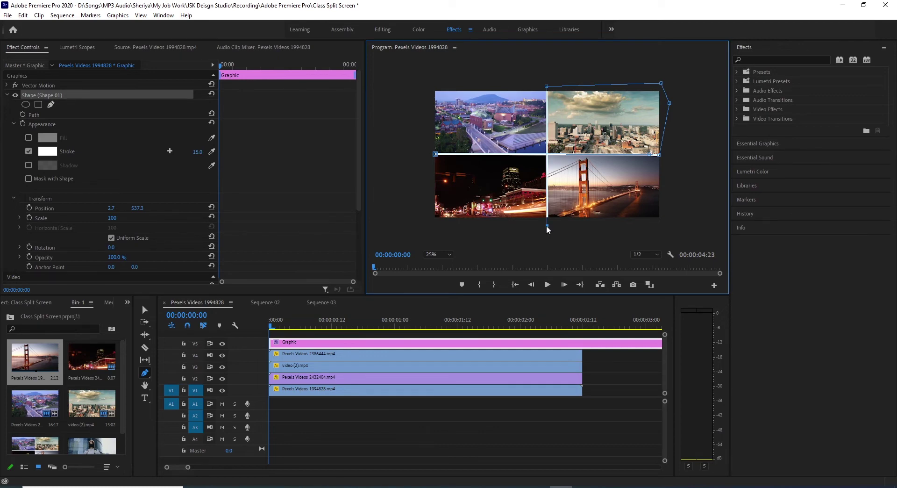
left_click(145, 311)
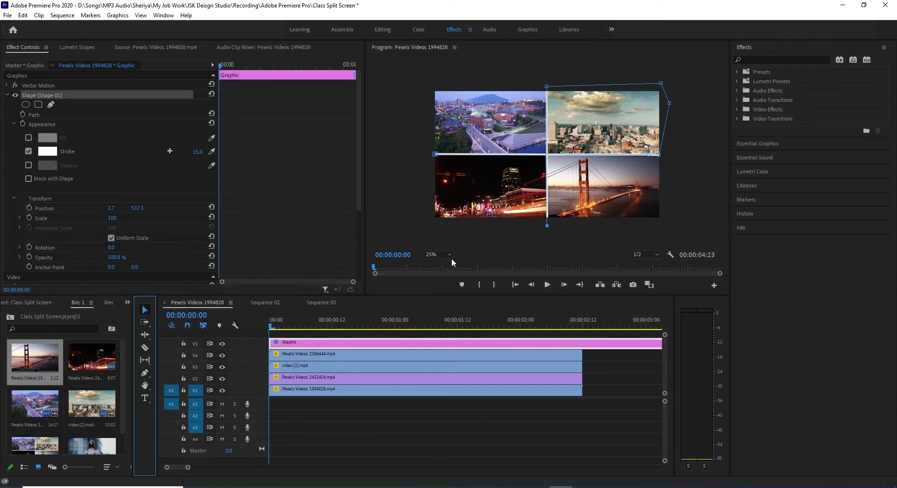
left_click(436, 253)
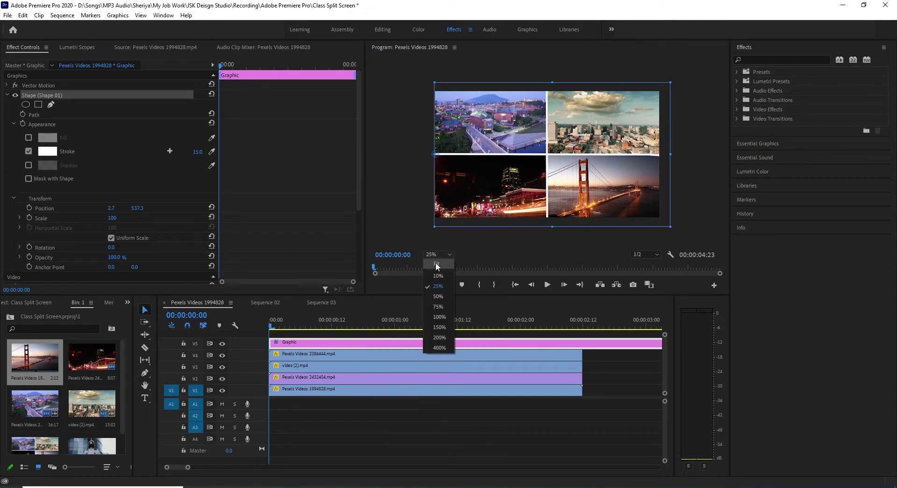
left_click(439, 262)
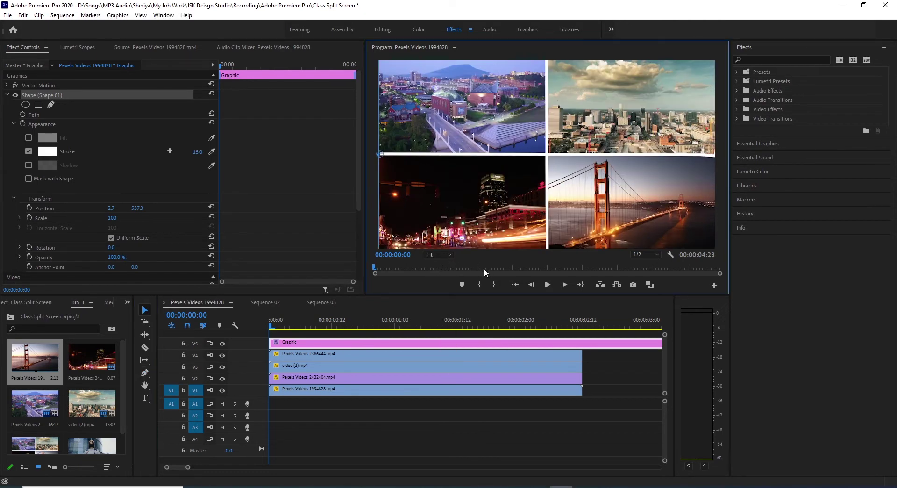
Trim the end of the Graphic clip on V5 to 00:00:02:12, level with the video clips below it.
left_click(473, 255)
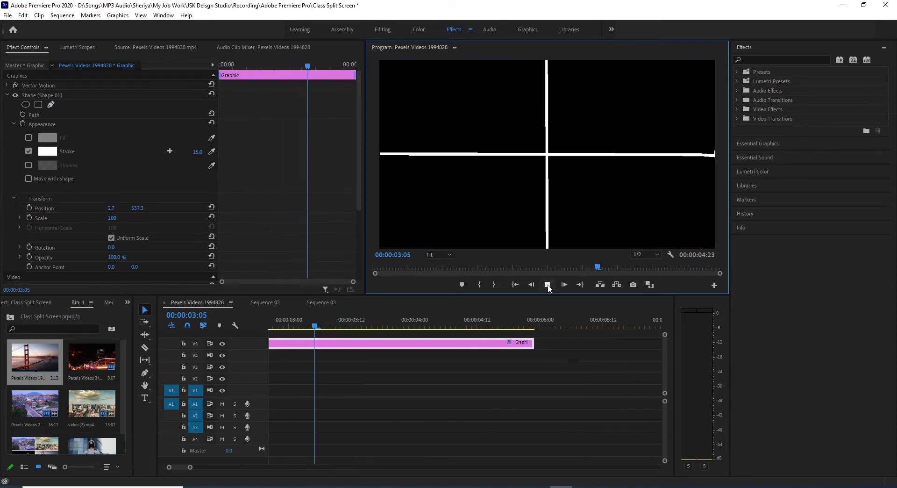
left_click(547, 285)
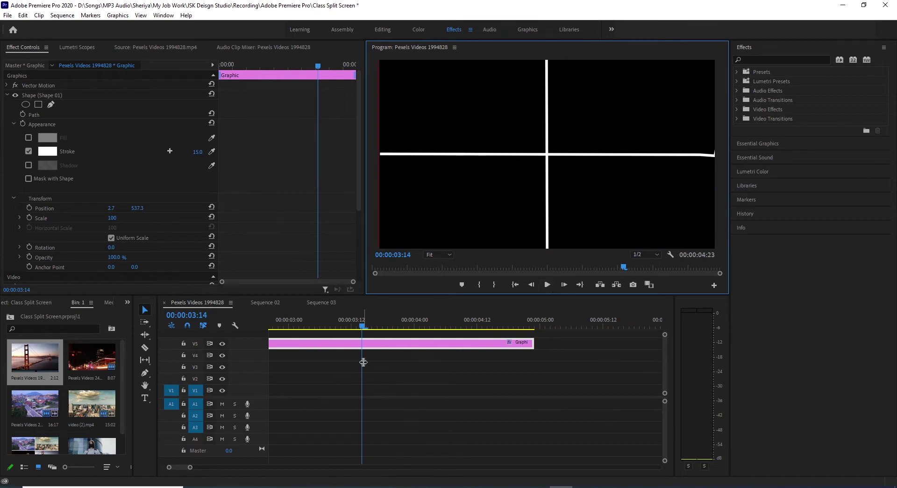
left_click_drag(186, 466, 176, 467)
scroll(366, 376, "down", 5)
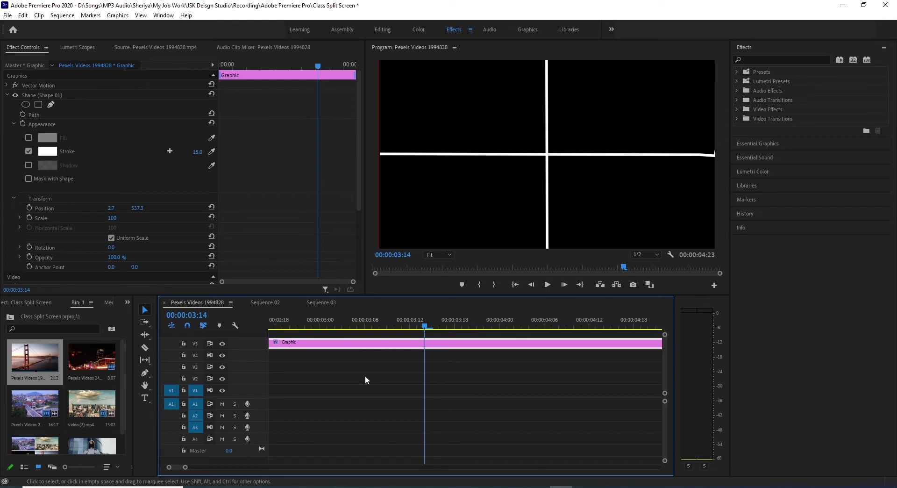
key("alt")
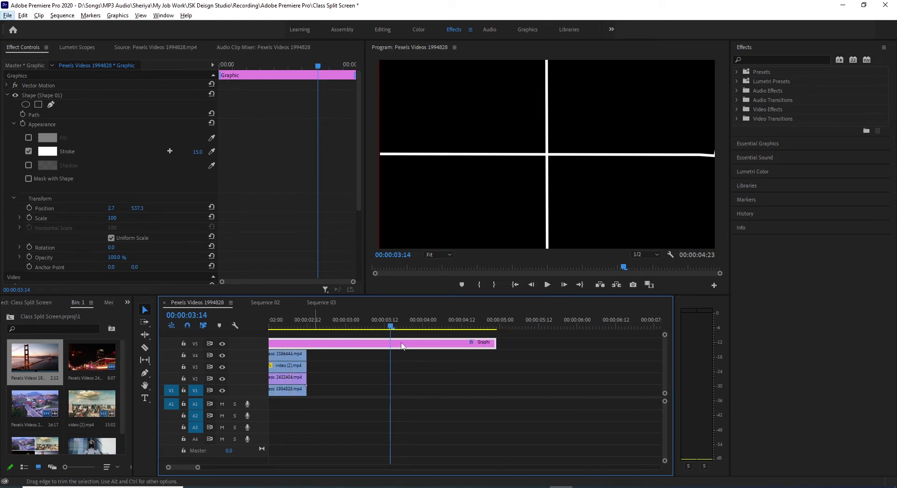
left_click_drag(497, 343, 307, 342)
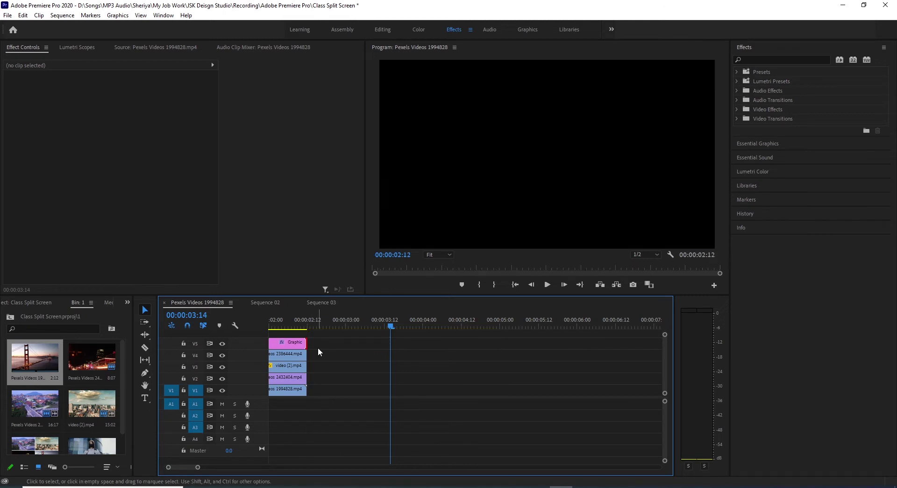
Play the finished four-way split screen from the start and return the playhead to the beginning.
mouse_move(196, 468)
left_mouse_down()
mouse_move(184, 467)
mouse_move(218, 467)
mouse_move(209, 467)
left_mouse_up()
left_click_drag(280, 321, 265, 322)
left_click(547, 284)
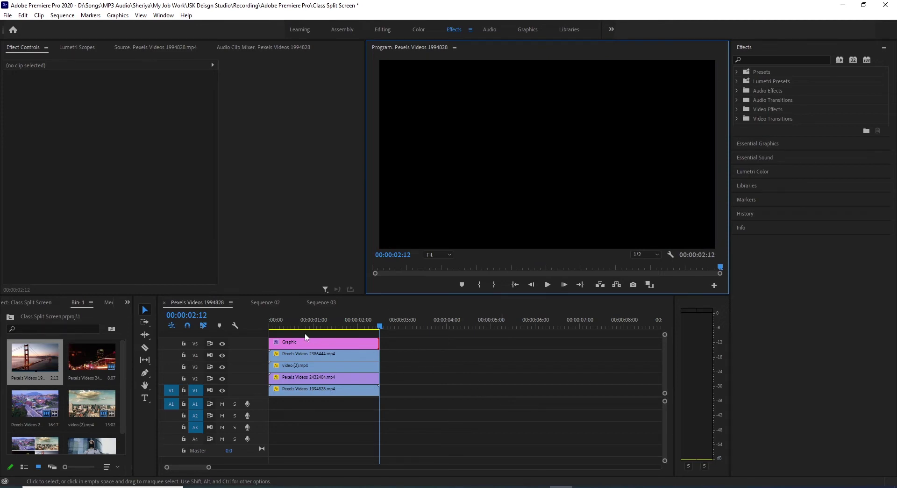
left_click_drag(380, 326, 243, 325)
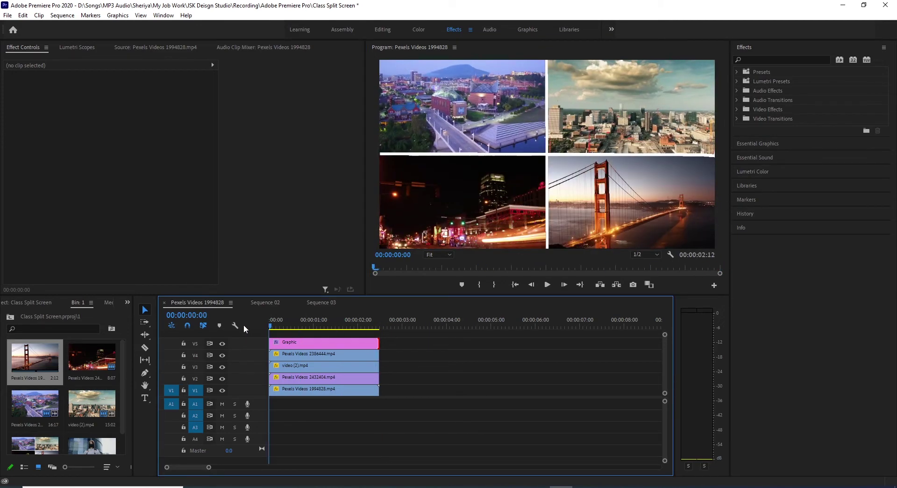
Open Sequence 02 and apply the Crop effect to pexels-mart-production-7705998.mp4 on V3.
left_click(264, 303)
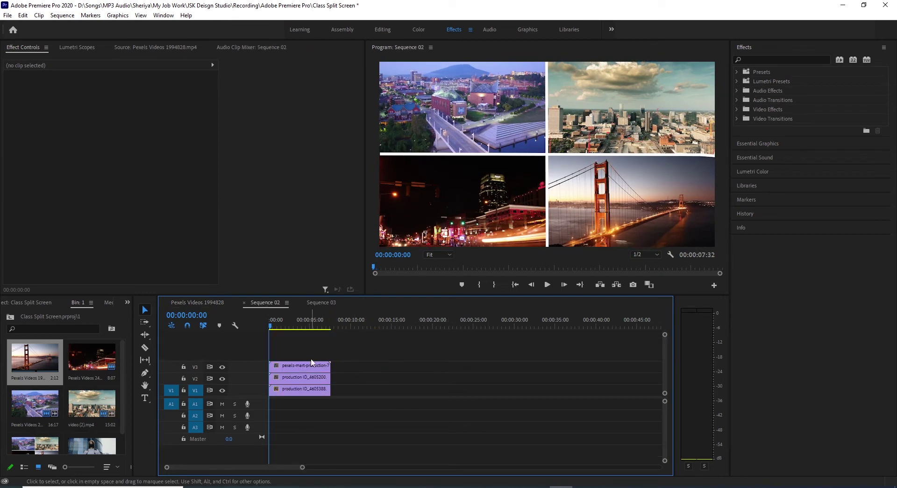
left_click(312, 370)
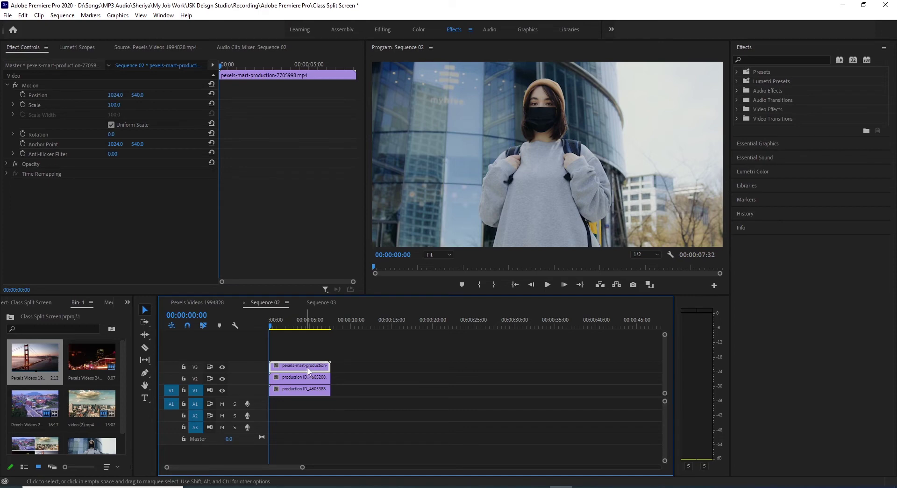
left_click(758, 59)
type("crop")
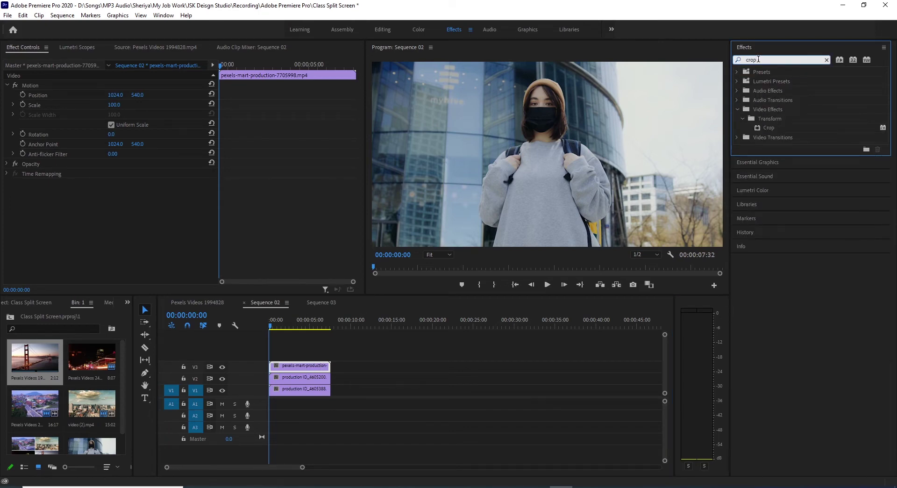
left_click_drag(766, 124, 292, 368)
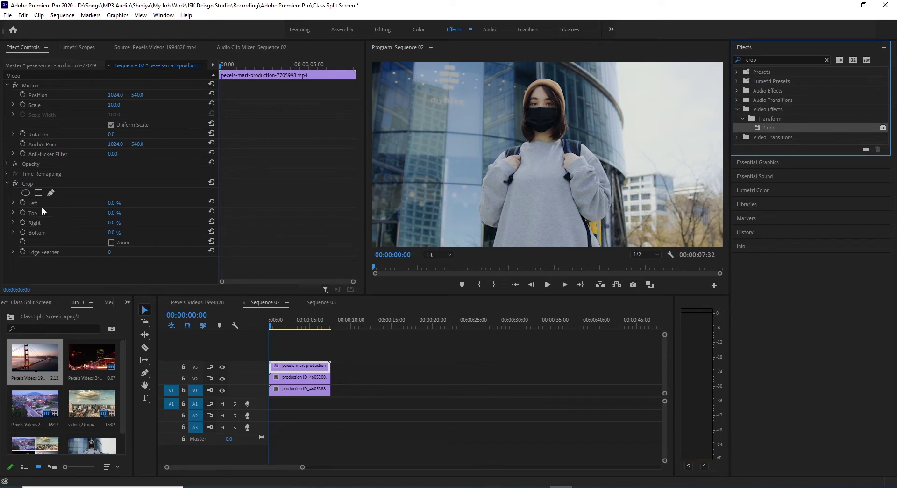
Crop the V3 clip by 25% on both the left and right, and set its horizontal position to 1533.
left_click(113, 203)
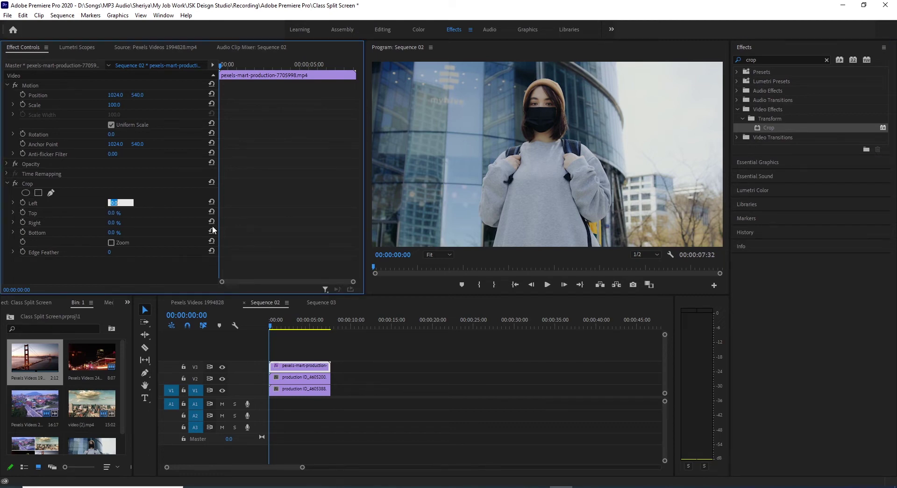
type("25")
key("Return")
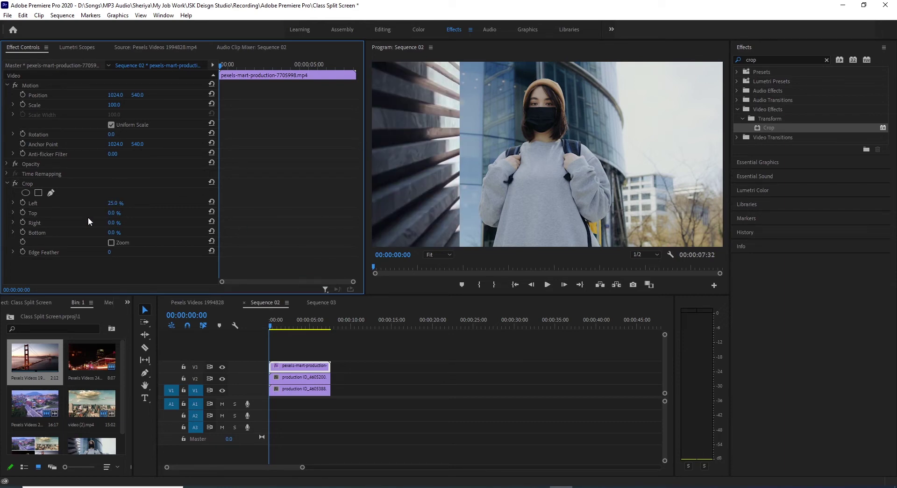
left_click(114, 223)
type("585")
key("Return")
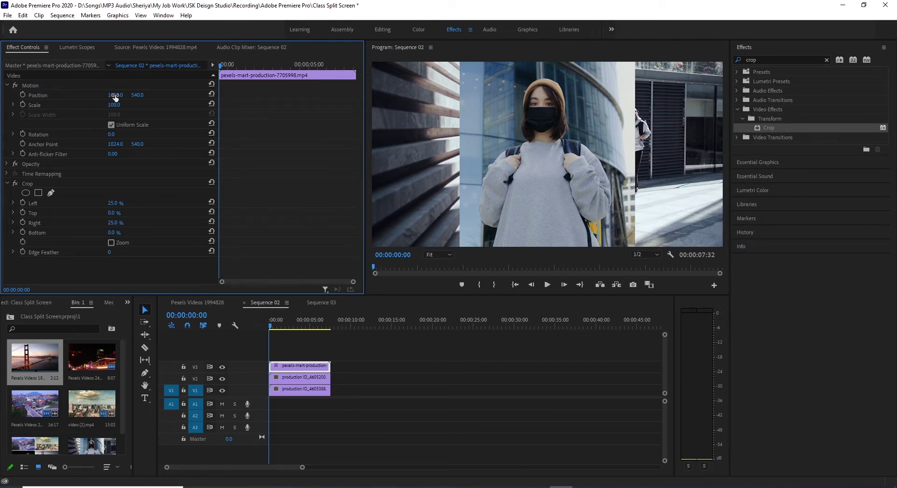
left_click_drag(115, 95, 353, 95)
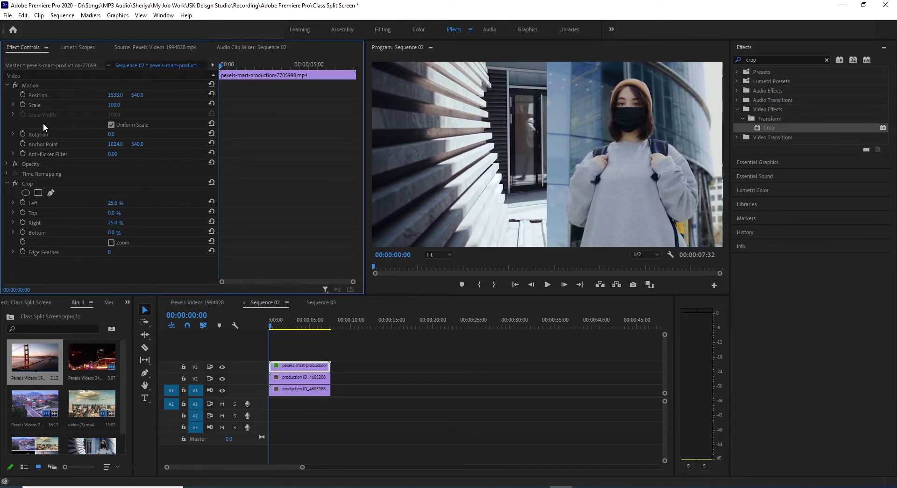
Scale production ID_4605200.mp4 on V2 to 50 and set its horizontal position to 511.
left_click(285, 378)
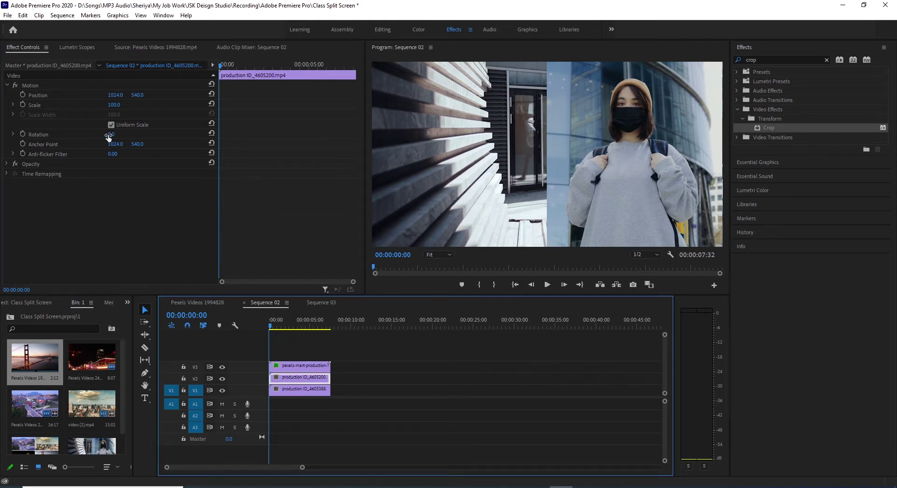
left_click(120, 104)
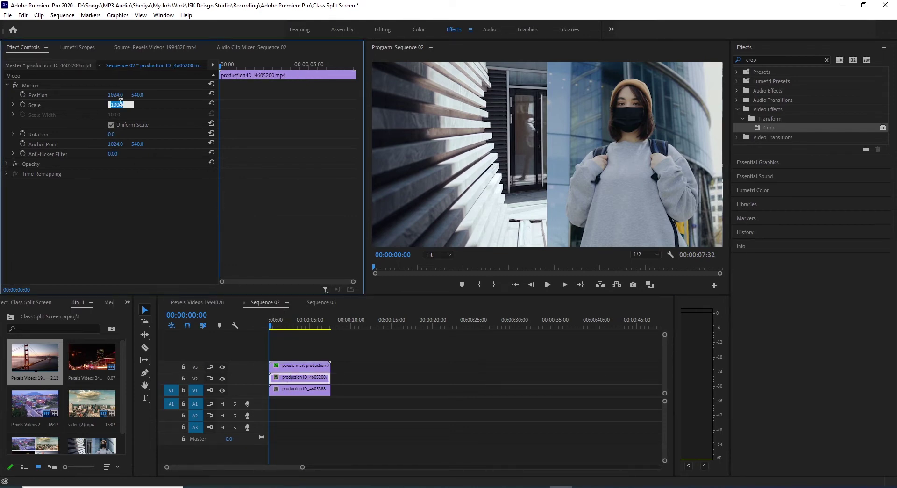
type("50")
key("Return")
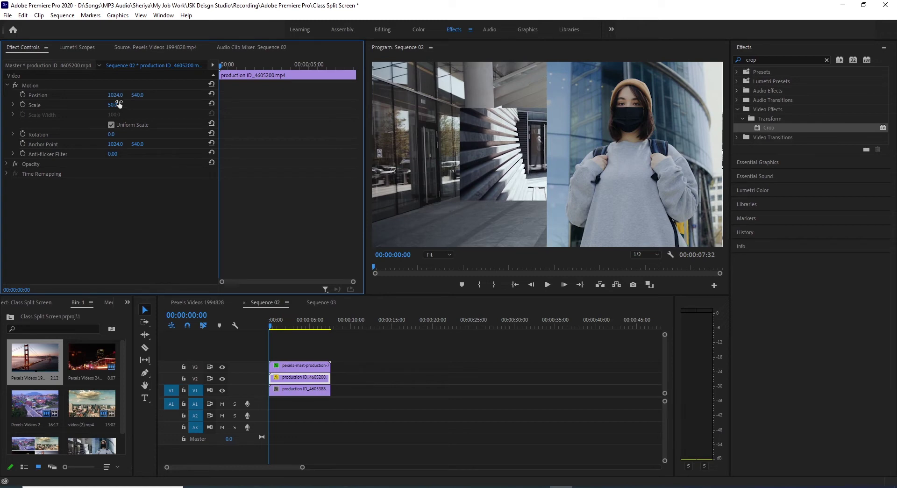
left_click_drag(115, 95, 1, 95)
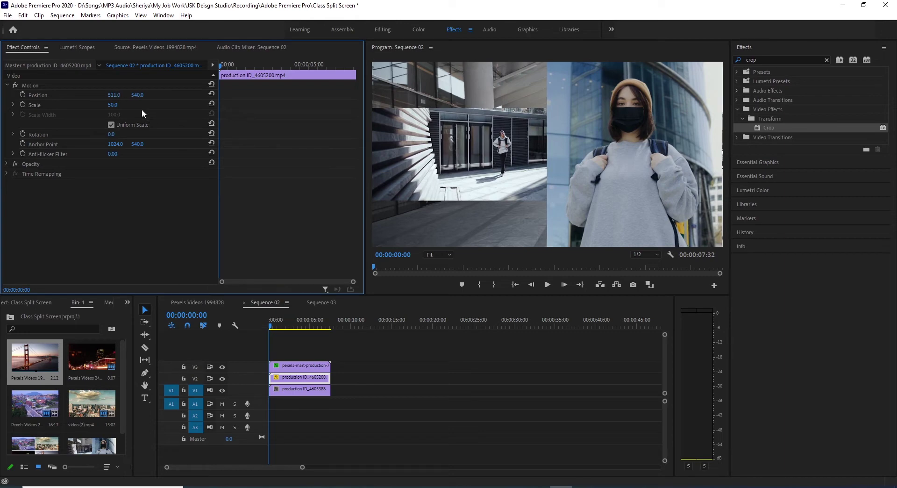
Raise the V2 clip into the frame's upper-left quarter, and place production ID_4605388.mp4 from V1 below it at scale 50, position 510, 812.
left_click_drag(137, 95, 96, 95)
left_click(301, 390)
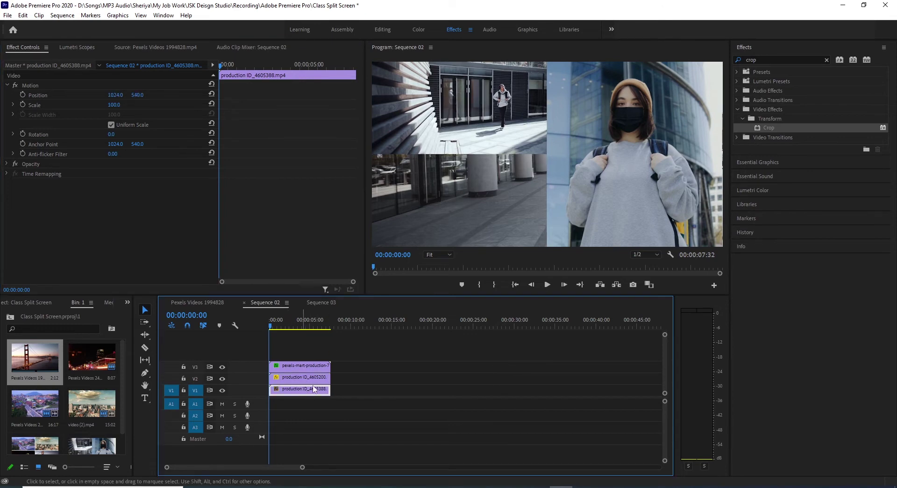
left_click(113, 105)
type("50")
key("Return")
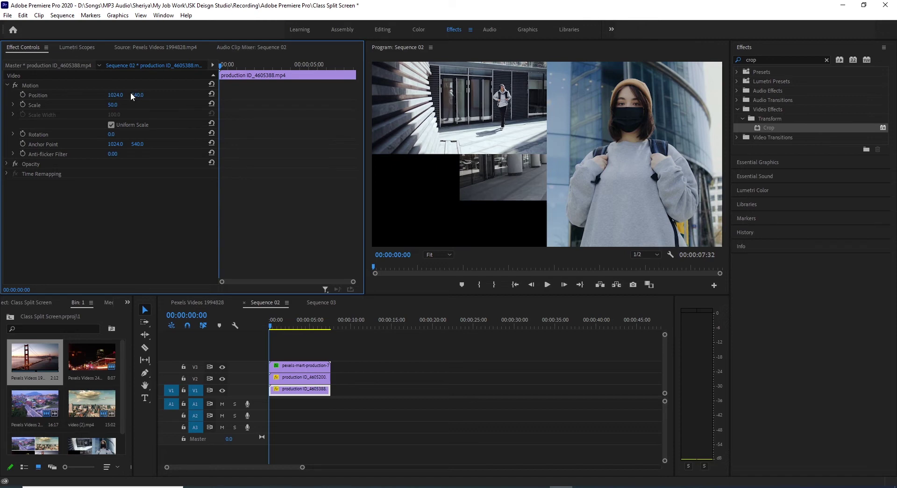
left_click_drag(114, 94, 51, 95)
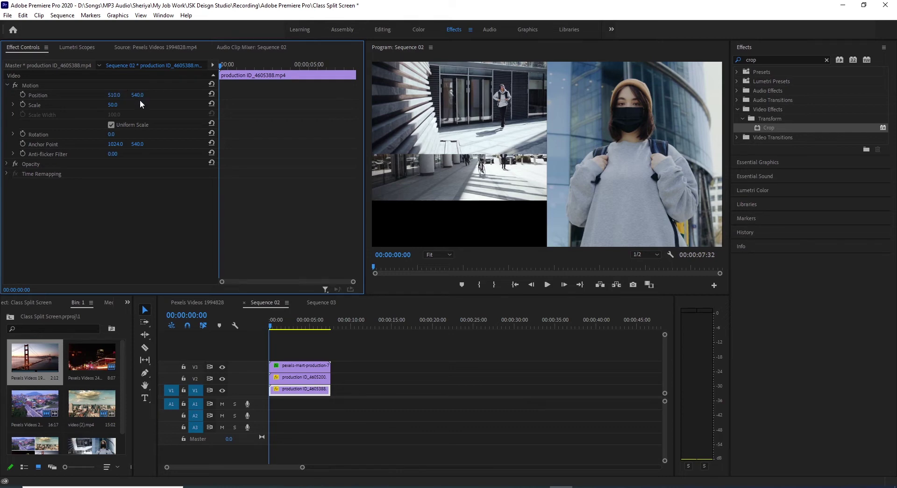
left_click_drag(137, 94, 261, 95)
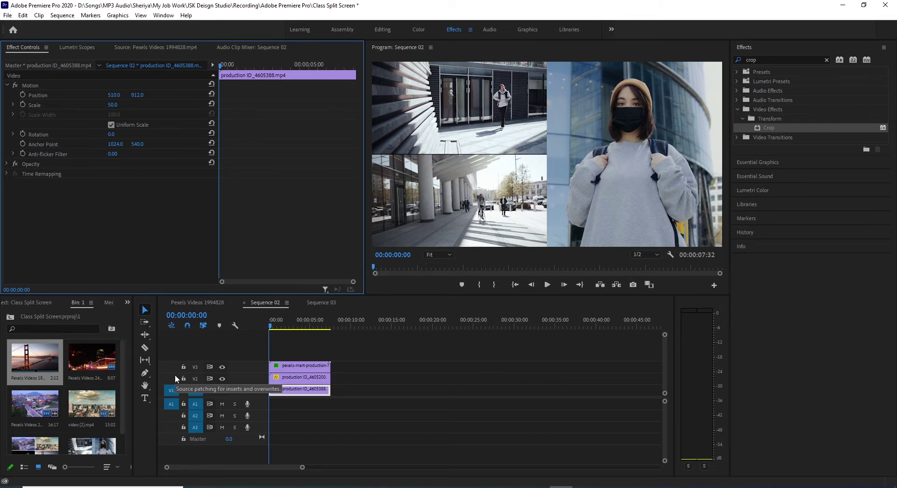
Draw a vertical divider line with the Pen tool between the two left clips and the right clip, spanning the full frame height.
left_click(146, 373)
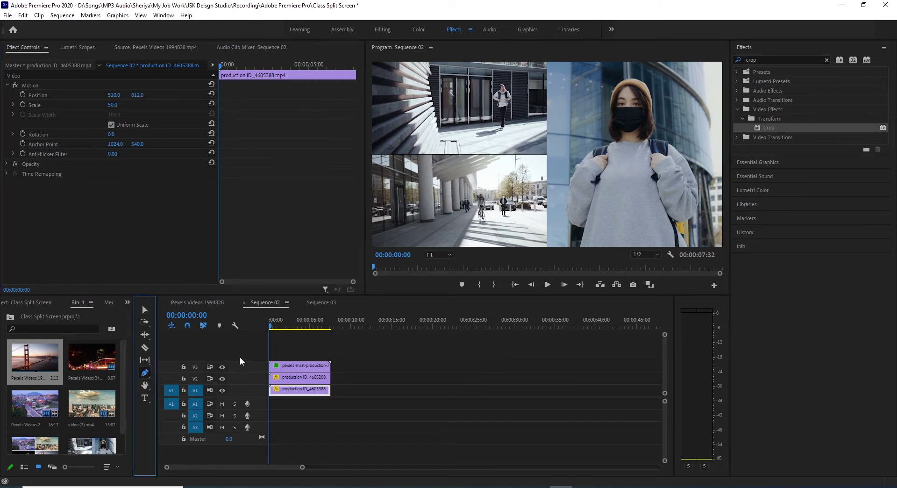
left_click(548, 66)
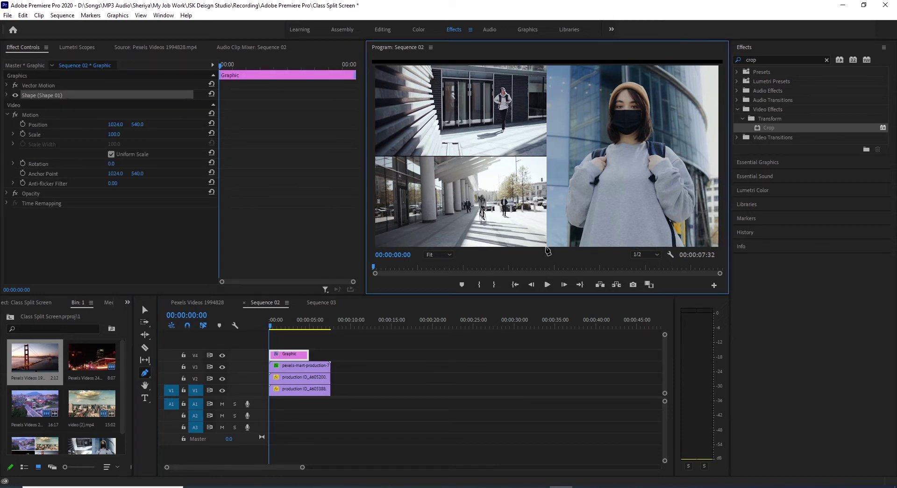
left_click(546, 246)
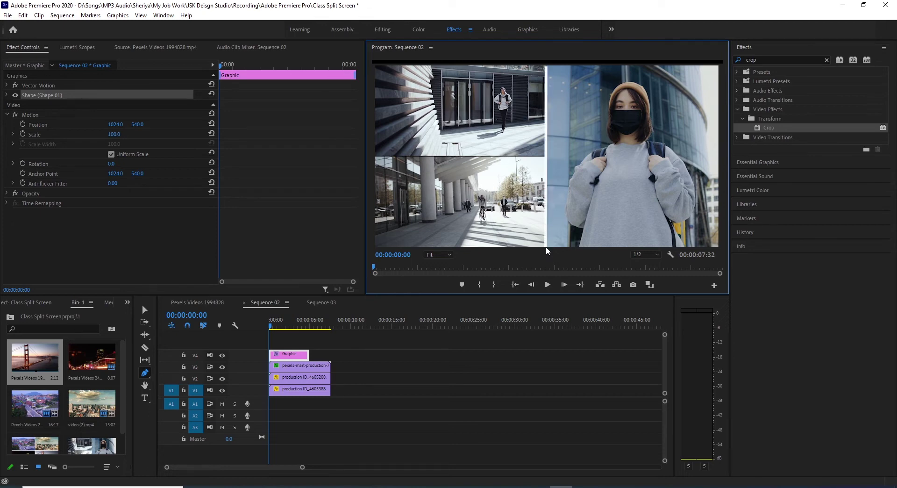
Display the program at 25% and set the divider shape's stroke width to 25.
left_click(436, 254)
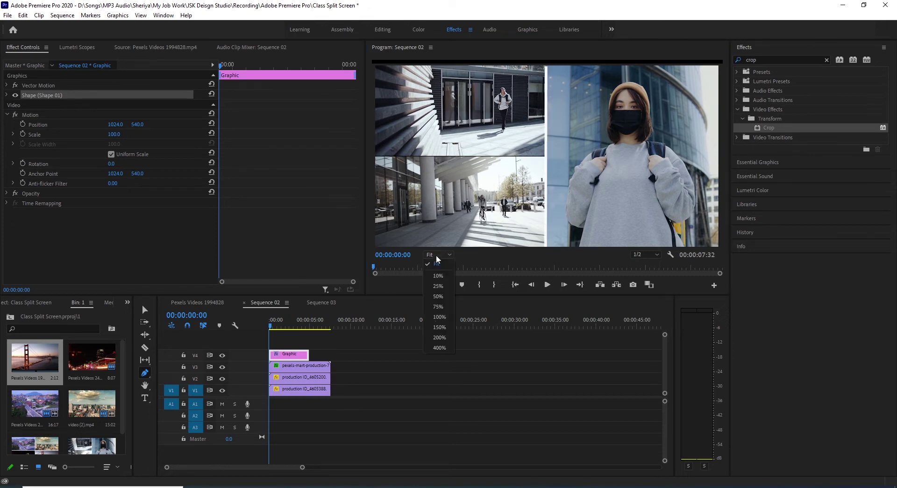
left_click(436, 286)
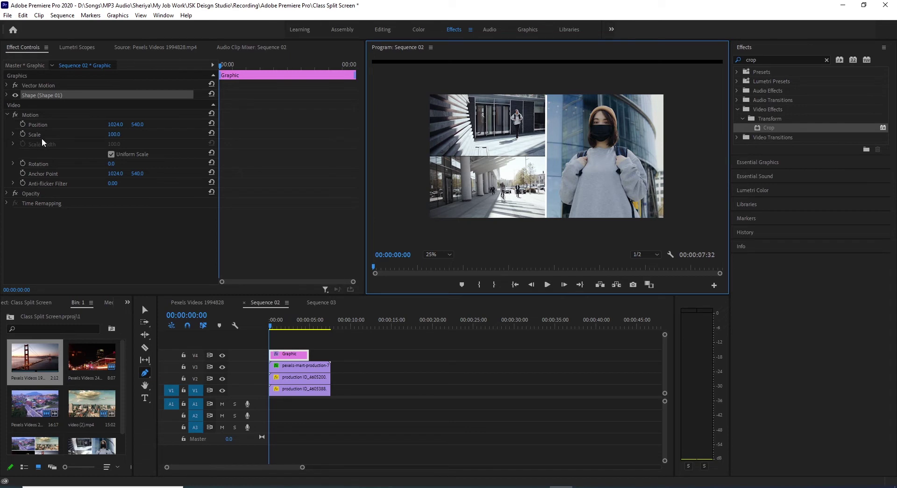
left_click(6, 96)
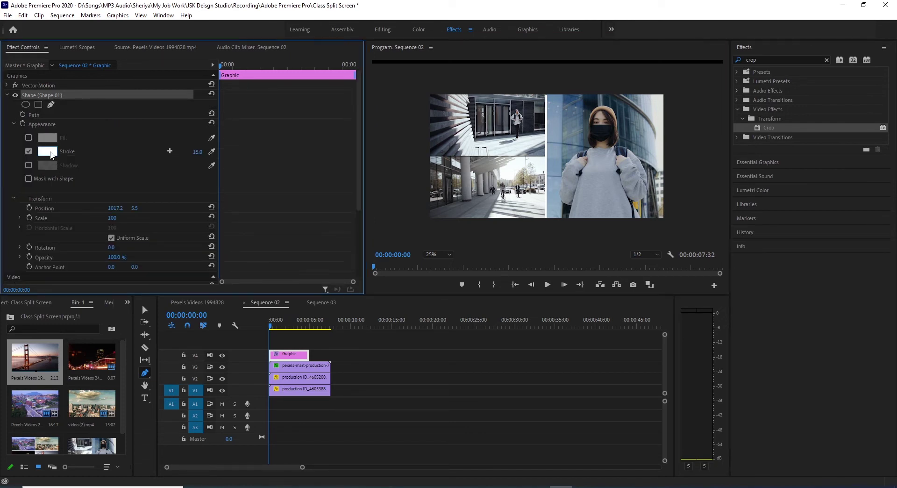
mouse_move(197, 152)
left_mouse_down()
mouse_move(206, 152)
mouse_move(196, 154)
left_mouse_up()
Draw a horizontal divider line with the Pen tool between the two left clips, from the frame's left edge to the vertical line.
left_click(145, 373)
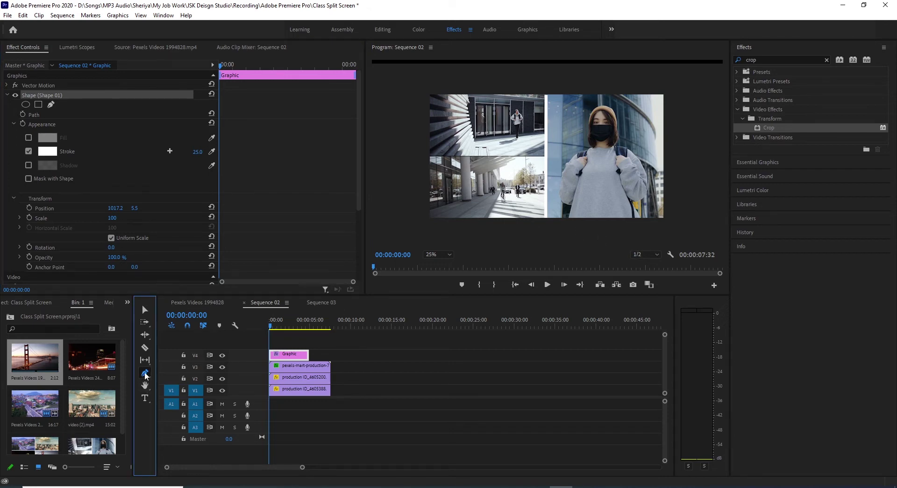
left_click(546, 218)
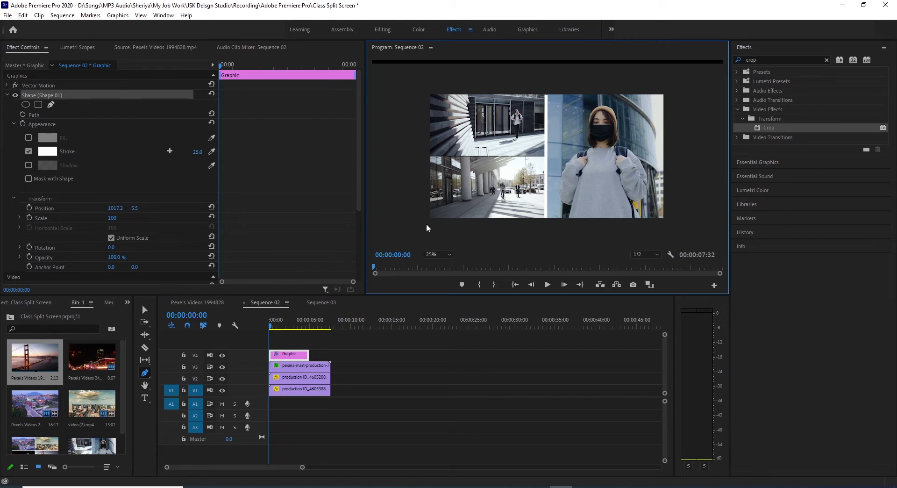
left_click(427, 156)
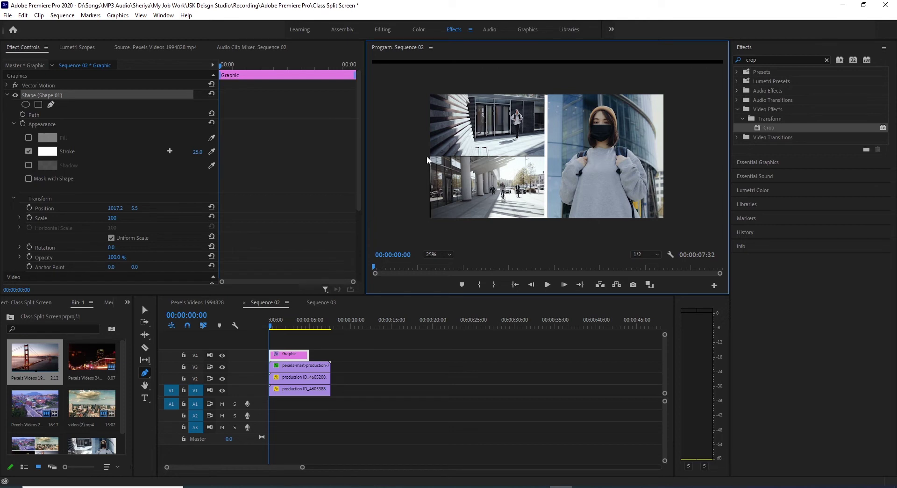
left_click(545, 157)
left_click(145, 372)
left_click(548, 237)
left_click(546, 157)
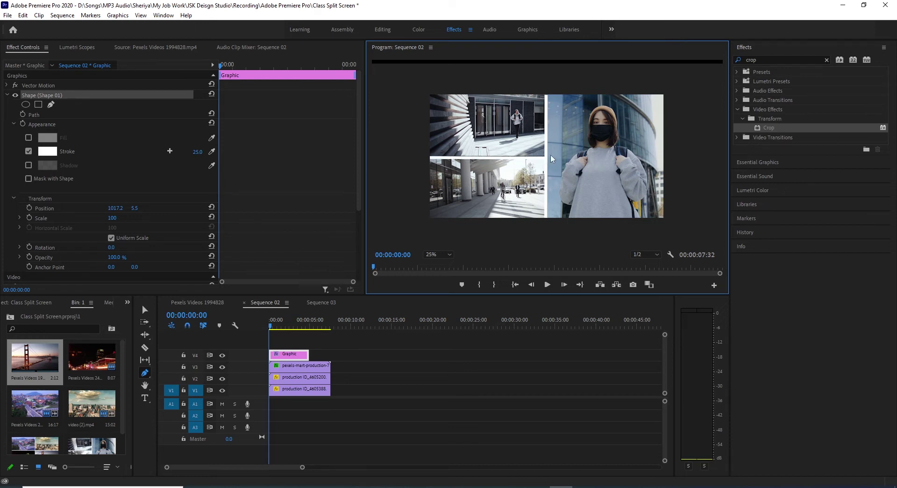
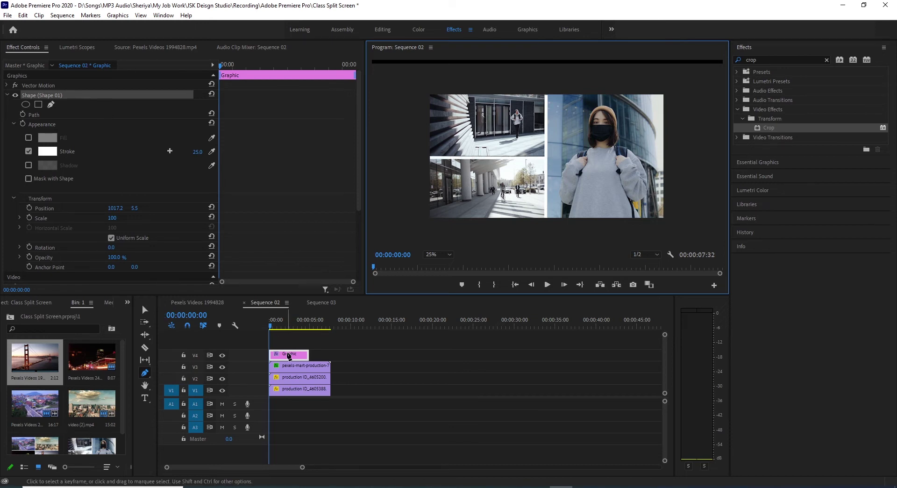
Extend the divider graphic on V4 to the end of the video clips and play the three-way split fitted to the monitor.
left_click(144, 310)
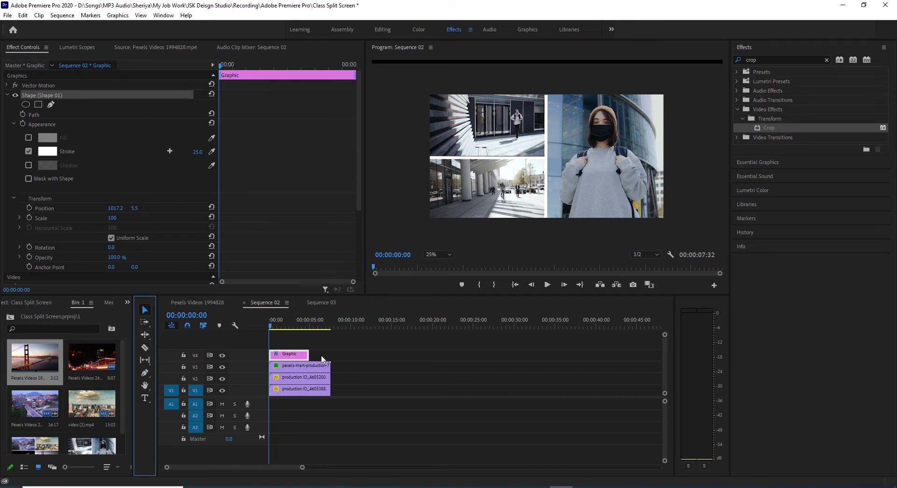
left_click_drag(307, 354, 330, 354)
left_click(448, 254)
left_click(442, 261)
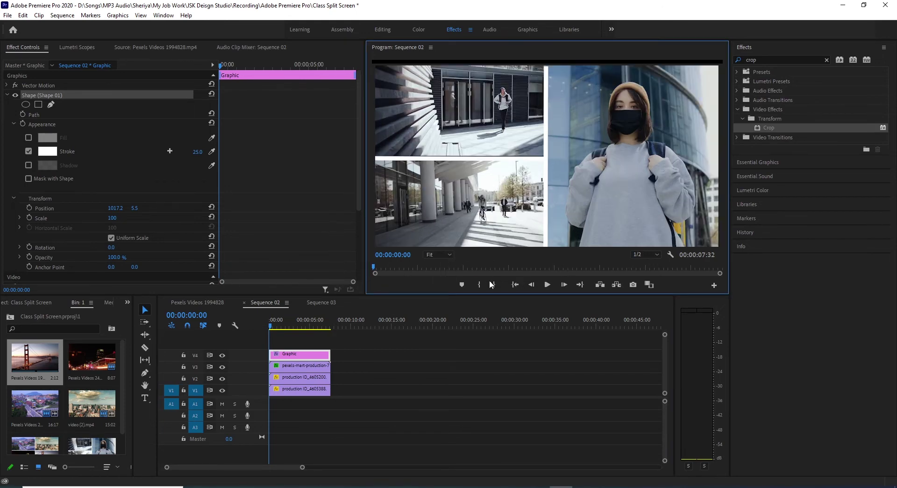
left_click(547, 285)
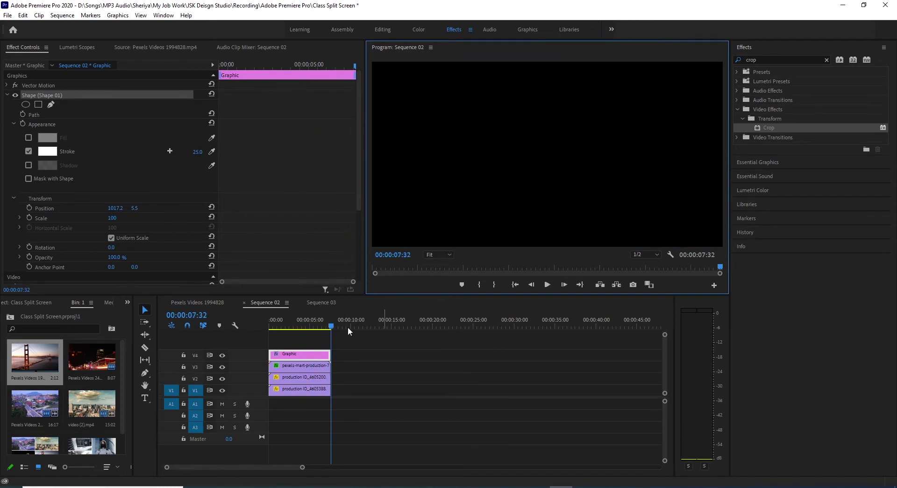
Open Sequence 03, unlink the audio of production ID_4081744.mp4 from its video, and delete the audio clip on A3.
left_click(311, 304)
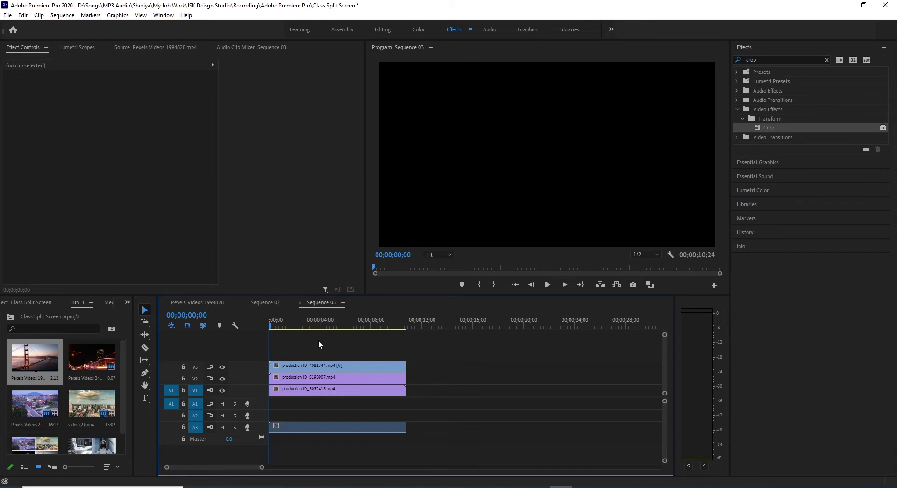
left_click(308, 369)
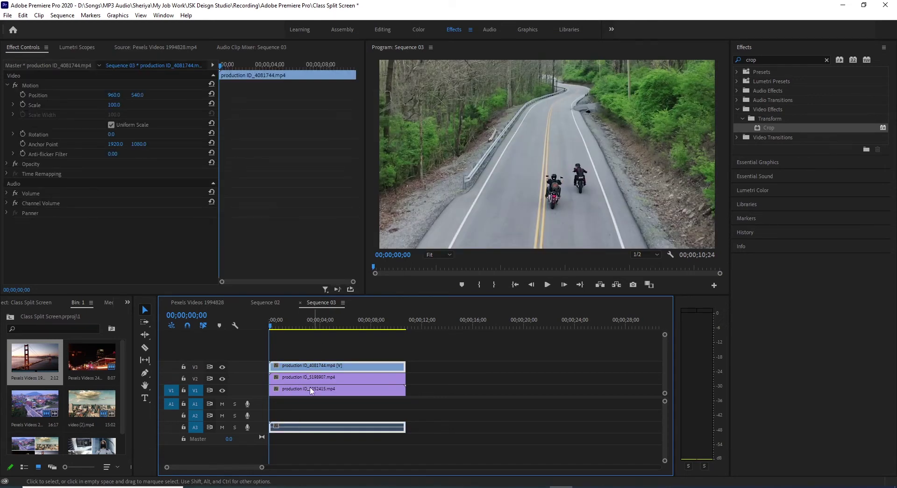
left_click_drag(280, 345, 382, 446)
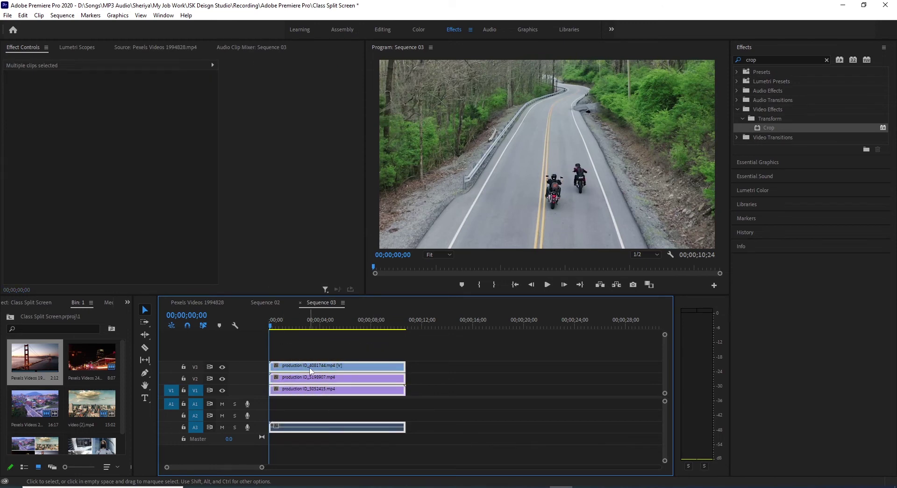
right_click(310, 370)
left_click(339, 182)
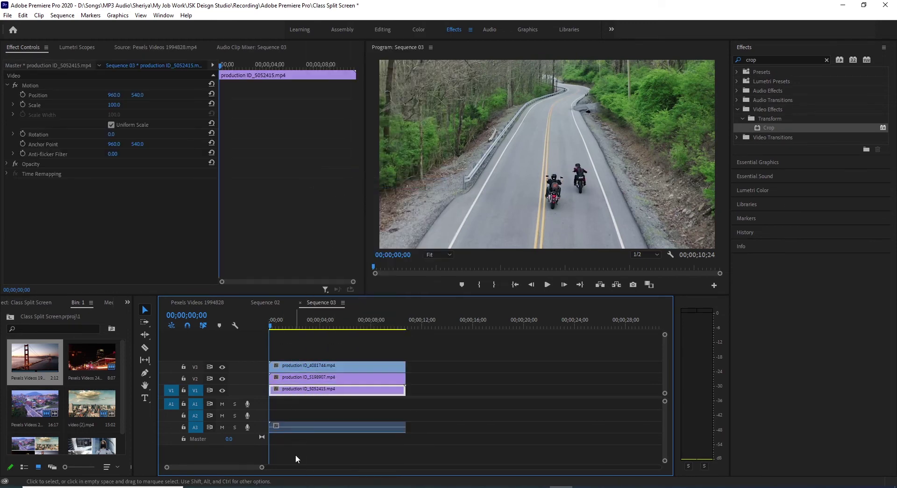
left_click(302, 441)
left_click(290, 428)
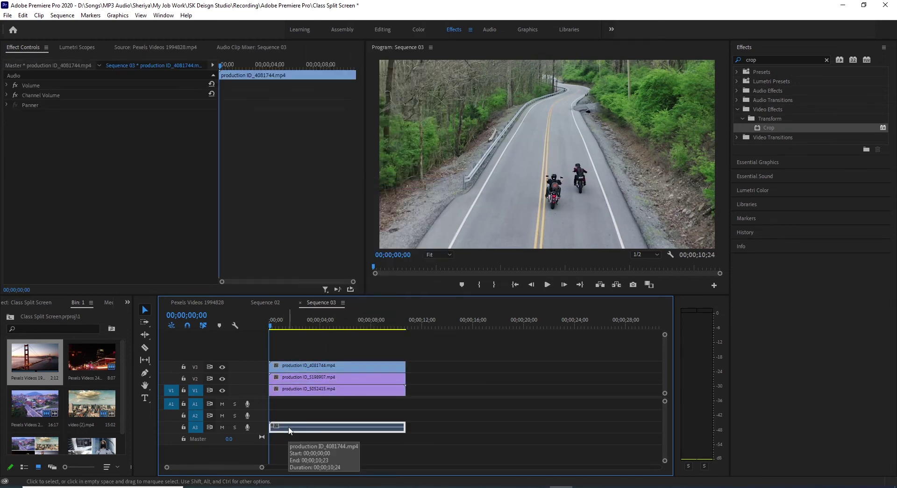
key("Delete")
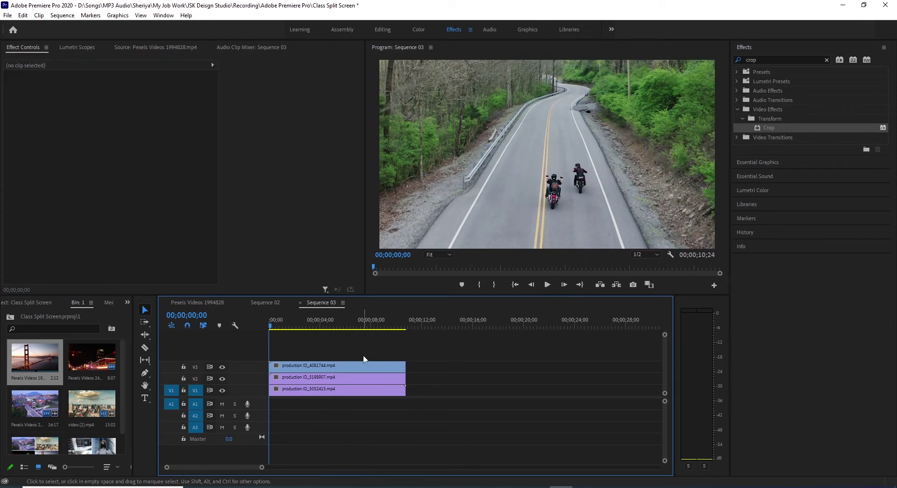
Find the Radial Wipe video effect and apply it twice to production ID_4081744.mp4 on V3.
left_click(316, 364)
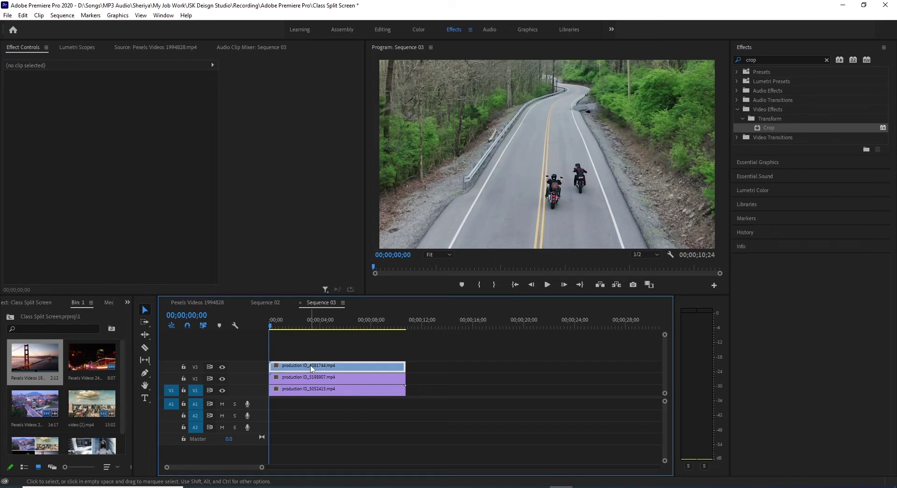
left_click(760, 59)
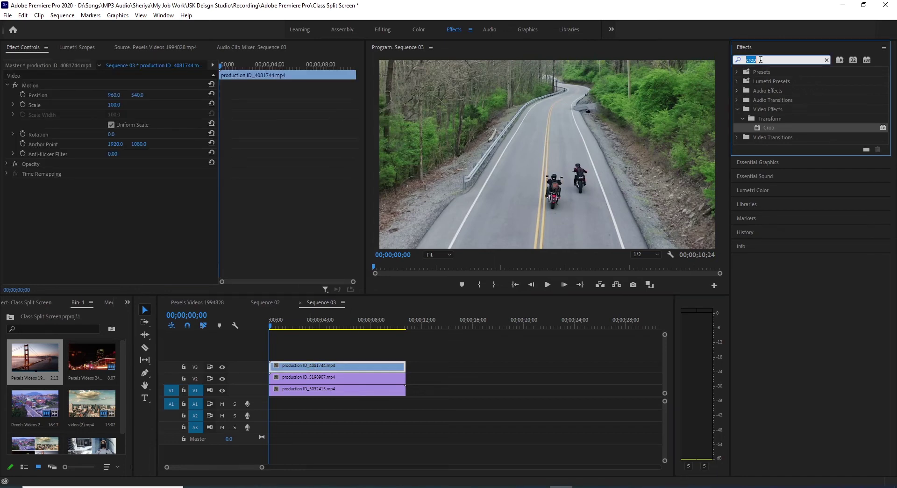
type("ra")
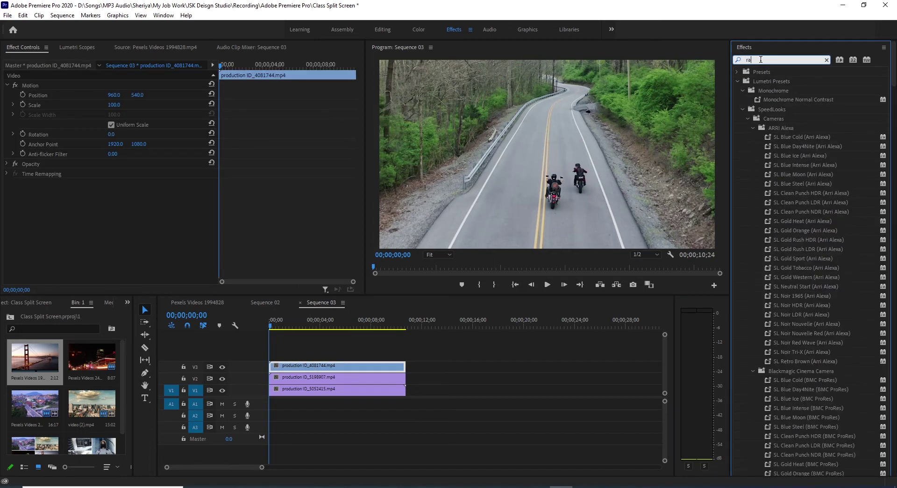
type("diaal")
key("BackSpace")
key("BackSpace")
type("l")
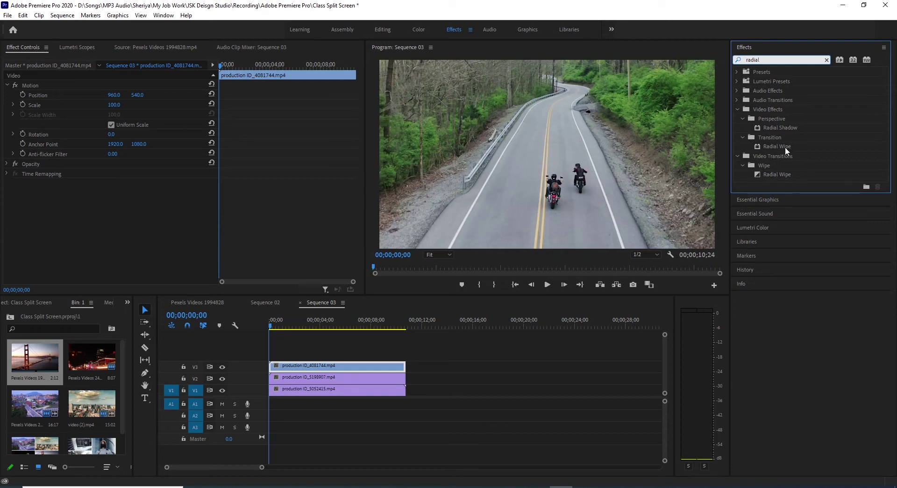
left_click_drag(778, 147, 309, 368)
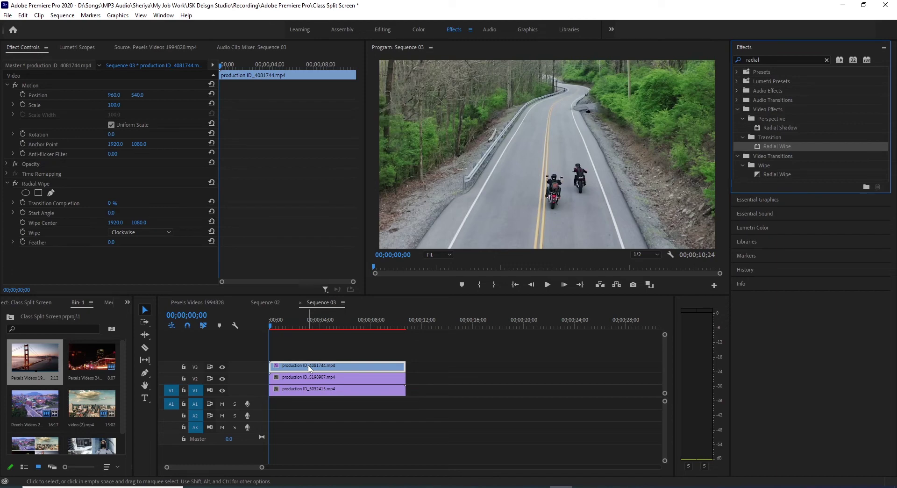
left_click_drag(776, 145, 318, 367)
Set the first Radial Wipe on the V3 clip to 50% transition completion, 130° start angle and a horizontal wipe center of 1320.
scroll(98, 201, "down", 1)
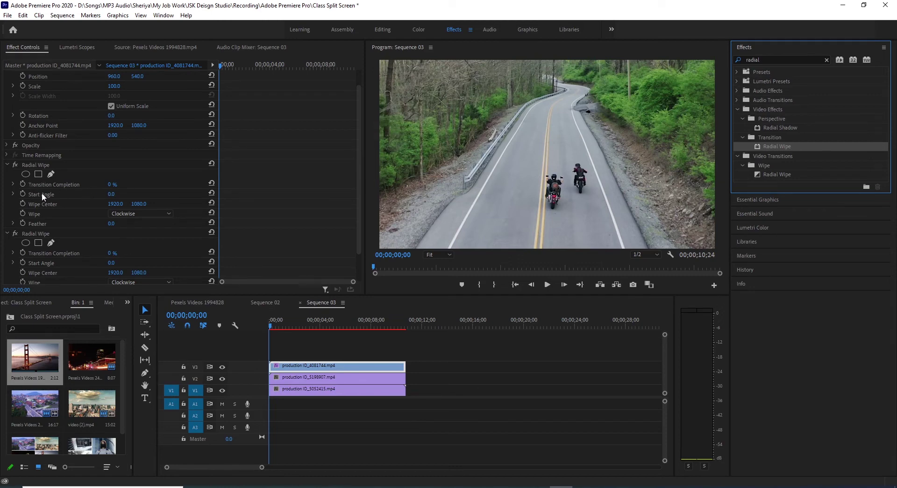
left_click(112, 185)
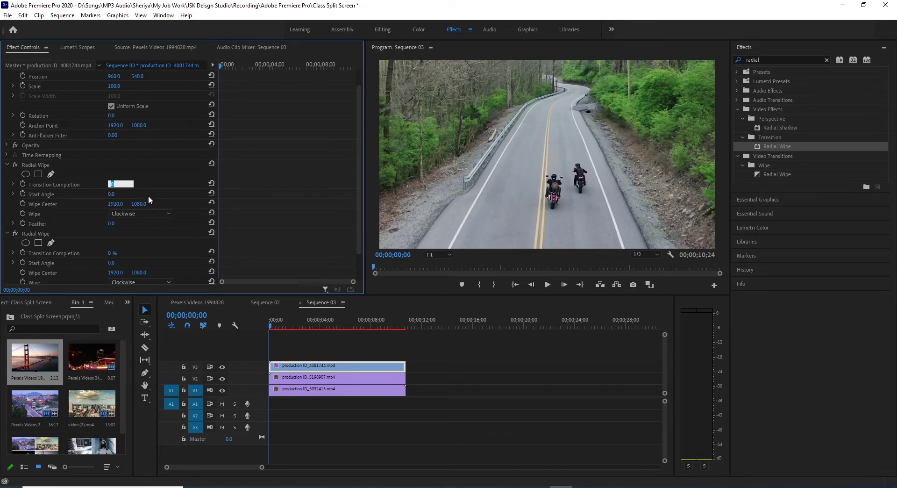
type("50")
key("Return")
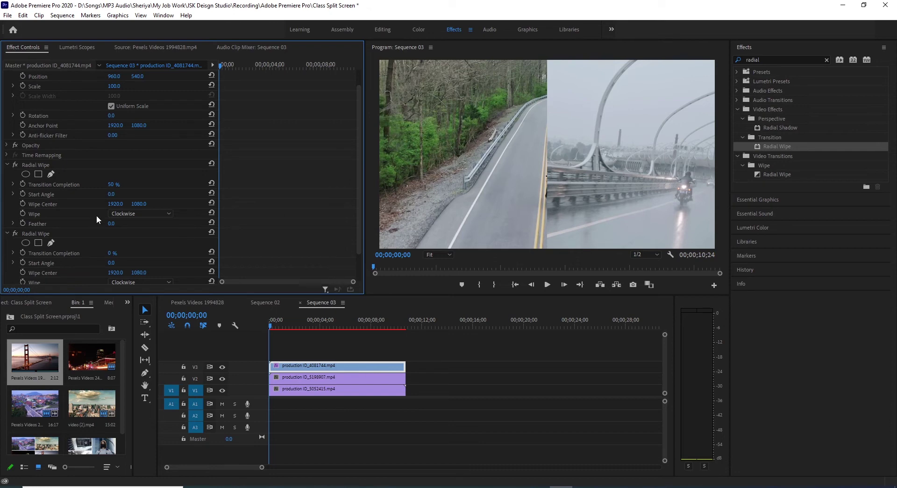
left_click(110, 194)
type("130")
key("Return")
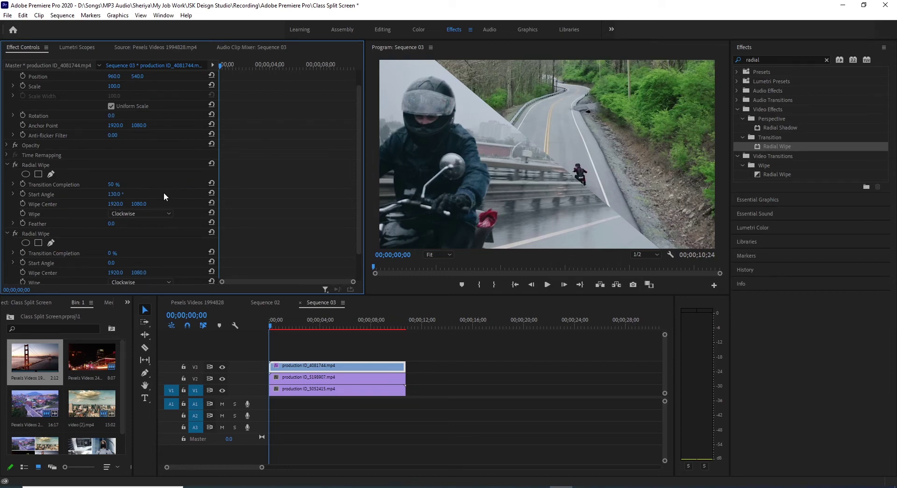
left_click_drag(115, 203, 1, 203)
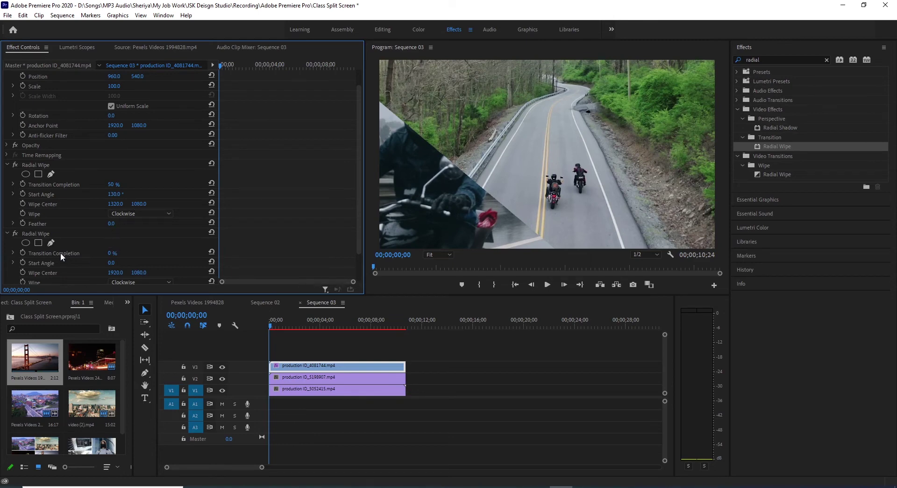
Set the second Radial Wipe on the V3 clip to 50% transition completion, -50° start angle and a horizontal wipe center of 2547.
left_click(109, 254)
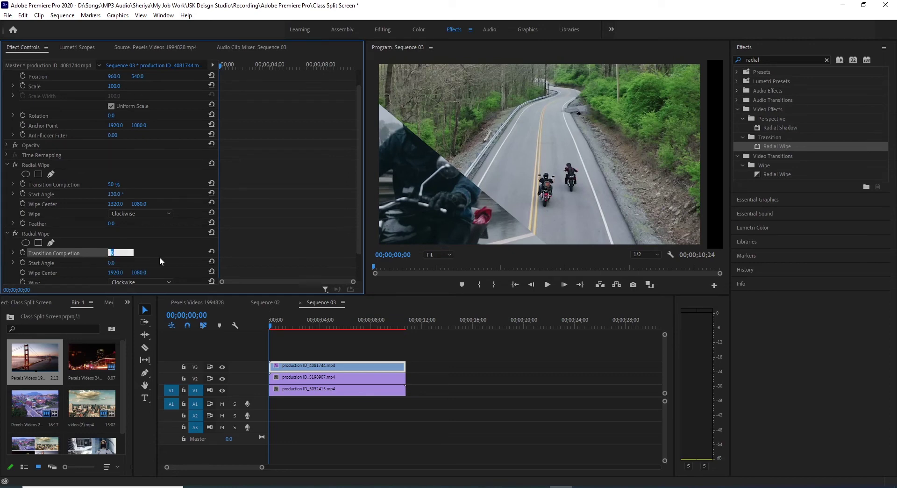
type("50")
key("Return")
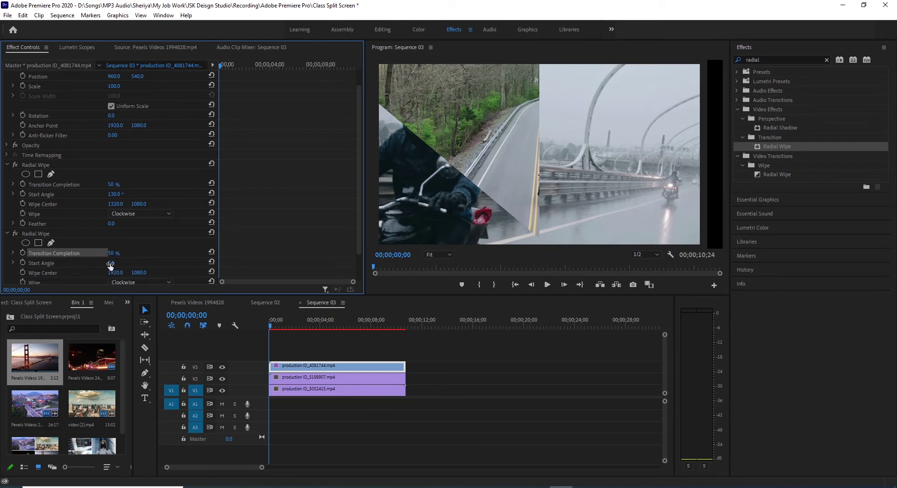
type("-50")
key("Return")
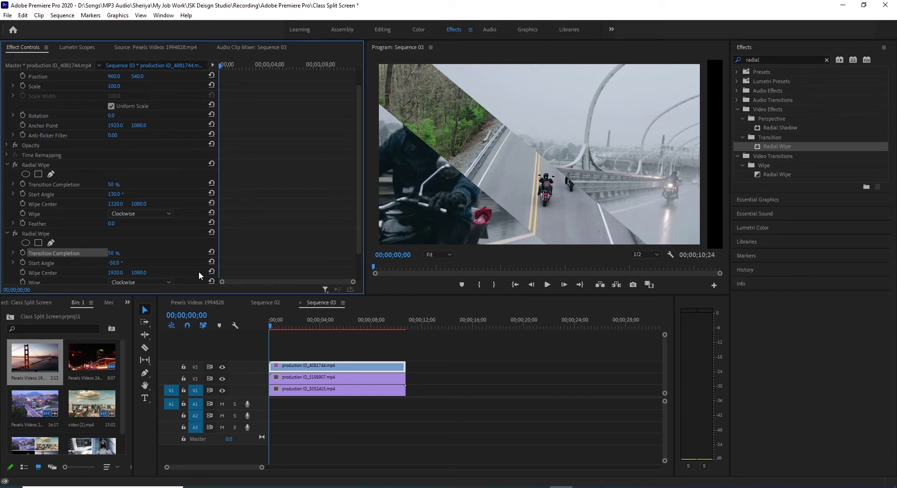
scroll(136, 244, "down", 1)
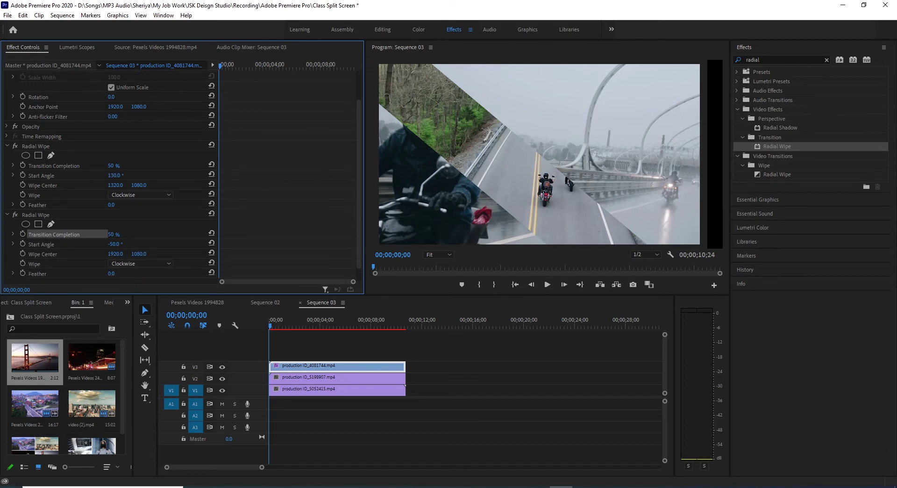
left_click_drag(115, 254, 326, 254)
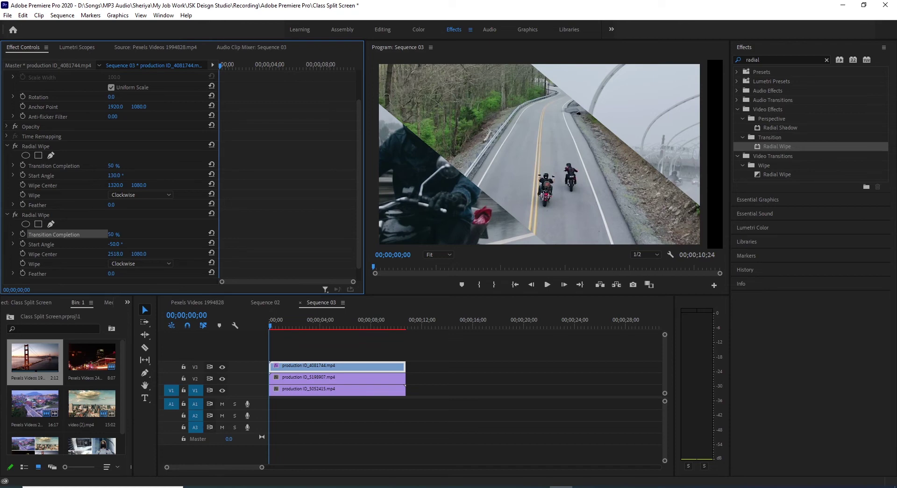
left_click_drag(327, 254, 329, 253)
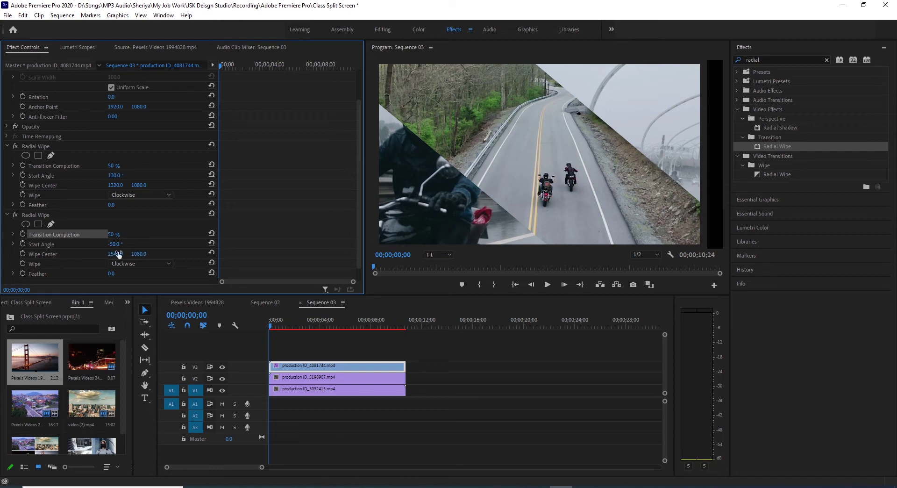
Scale production ID_5198907.mp4 on V2 to 40 and move it to position 530, 664.
left_click(285, 380)
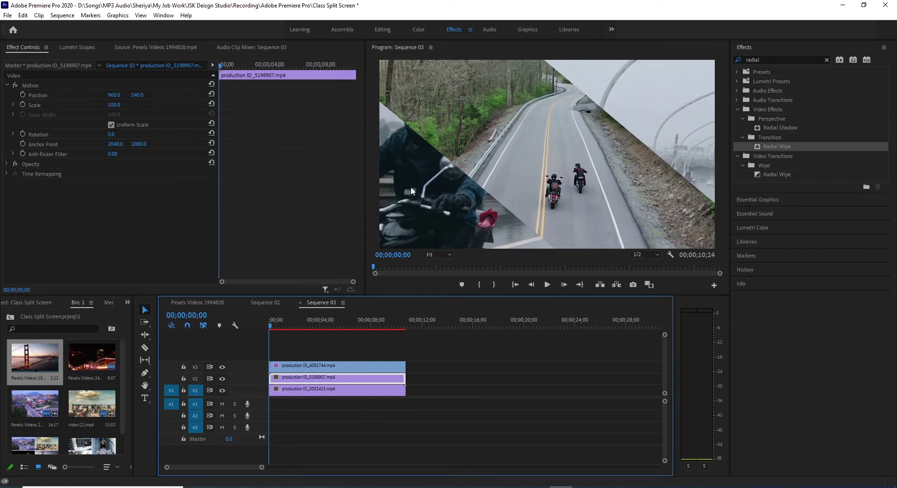
left_click(115, 106)
left_click_drag(115, 106, 1, 95)
left_click_drag(138, 95, 148, 95)
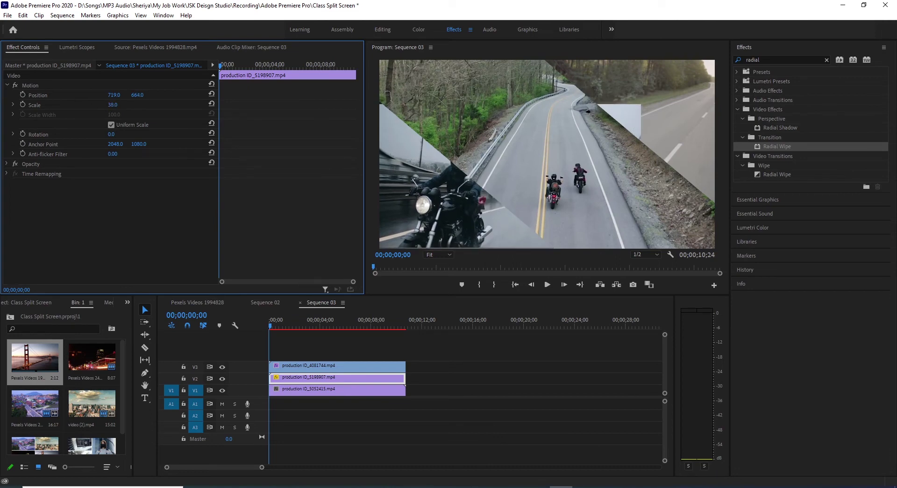
left_click(119, 105)
left_click_drag(138, 146, 139, 147)
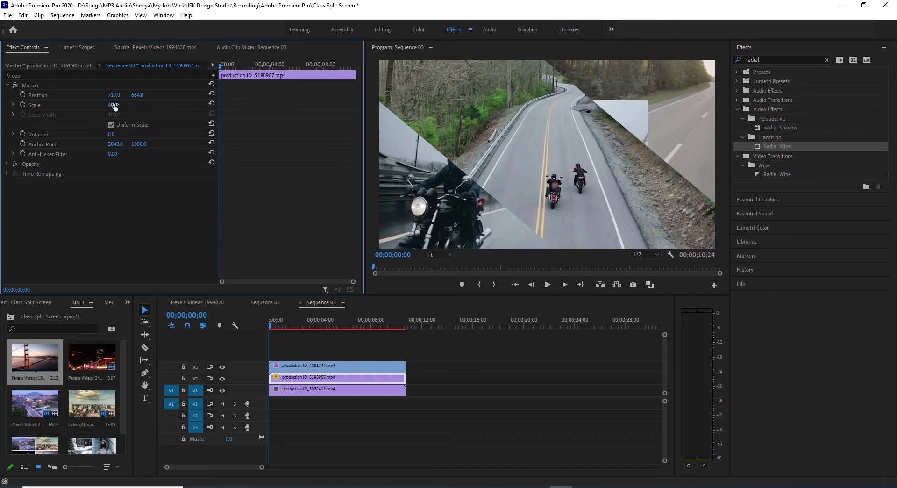
left_click_drag(111, 96, 87, 96)
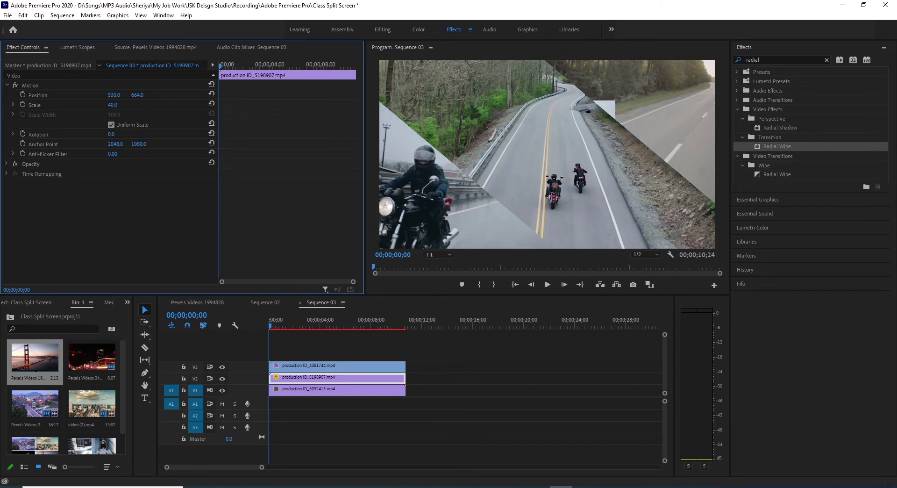
Reduce the scale of the V2 clip to 38 and set its vertical position to 674.
left_click(119, 104)
type("38")
key("Return")
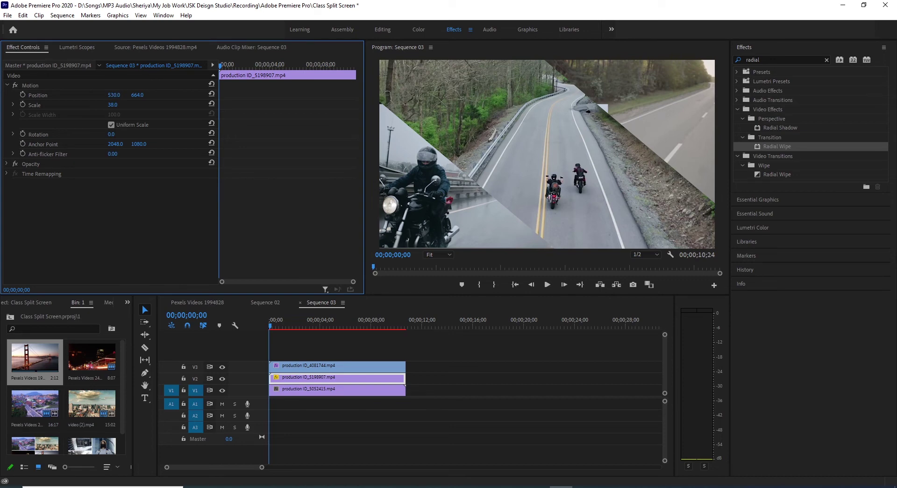
left_click(114, 95)
key("Tab")
left_click(120, 103)
key("Return")
left_click_drag(137, 95, 154, 95)
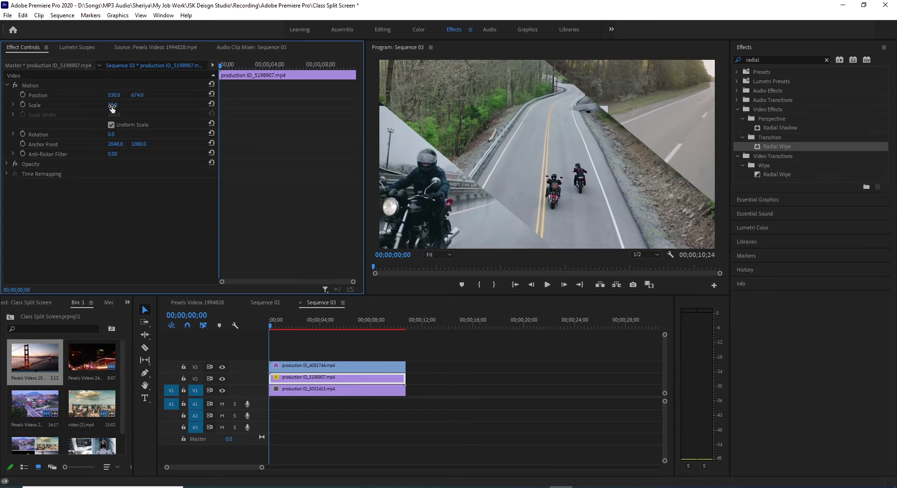
Try a scale of 42 and a horizontal position of 523 for the V2 clip.
left_click_drag(111, 107, 112, 107)
left_click(112, 104)
type("42")
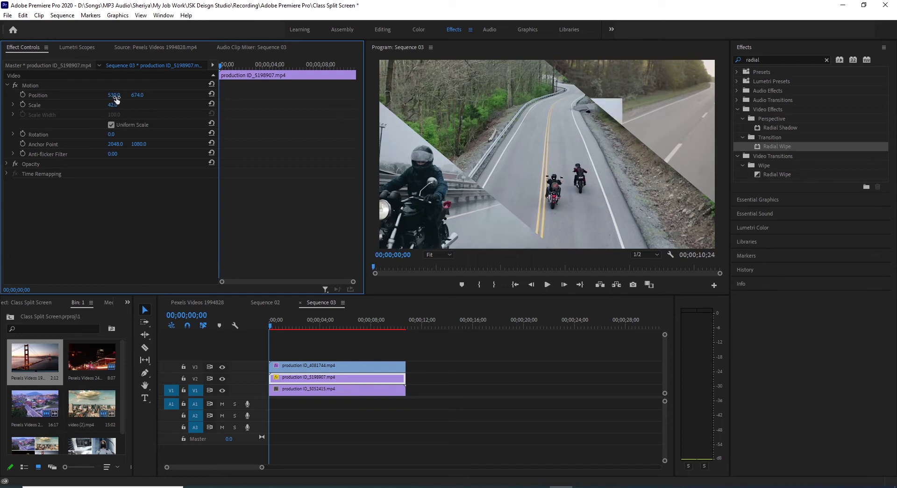
left_click_drag(114, 94, 111, 95)
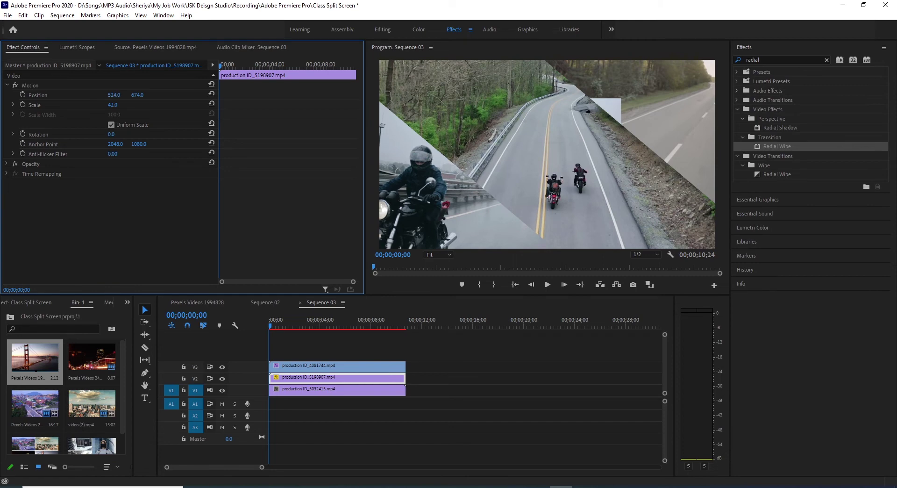
Set the horizontal wipe center of the second Radial Wipe on production ID_4081744.mp4 to 2670.
left_click(294, 366)
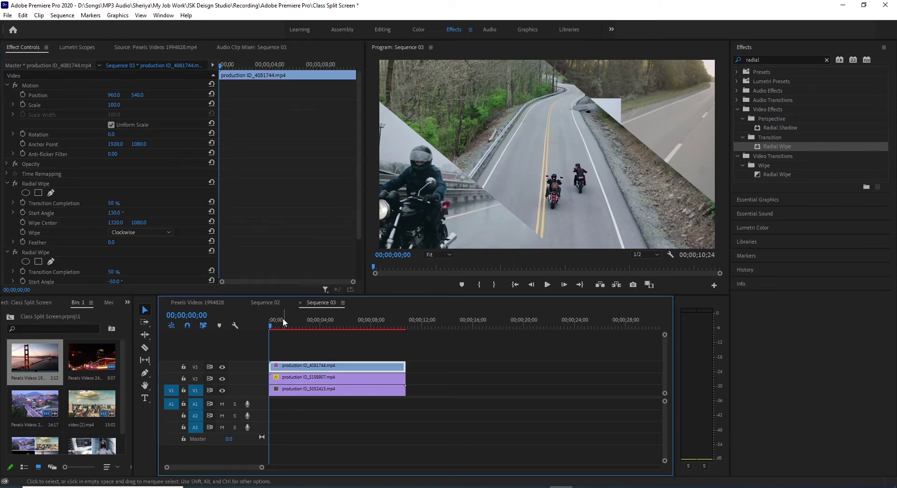
scroll(120, 246, "down", 2)
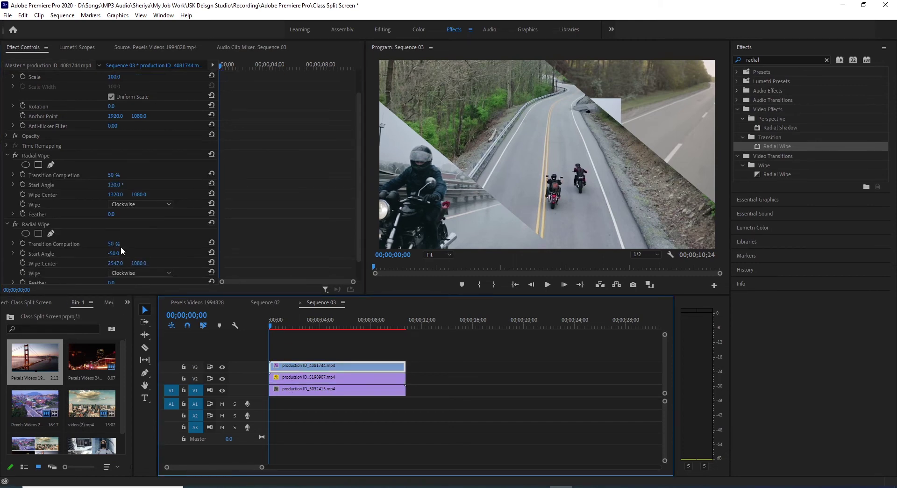
left_click(121, 249)
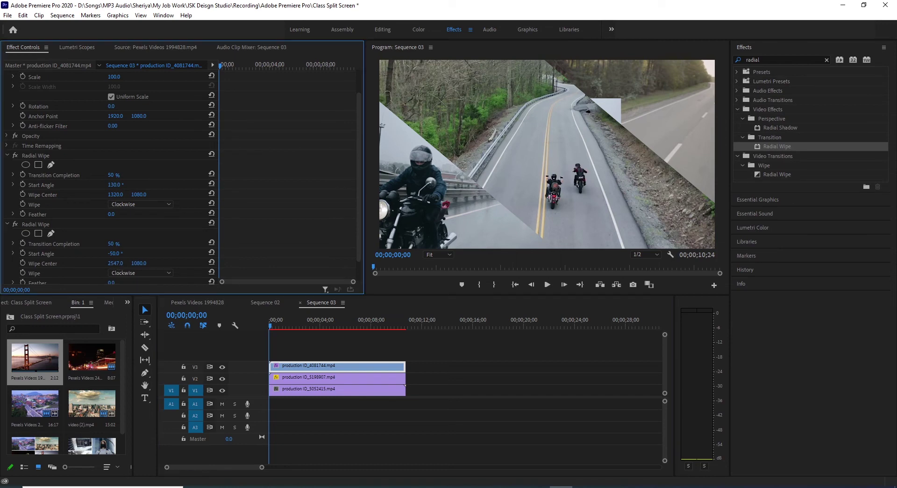
left_click_drag(115, 263, 161, 263)
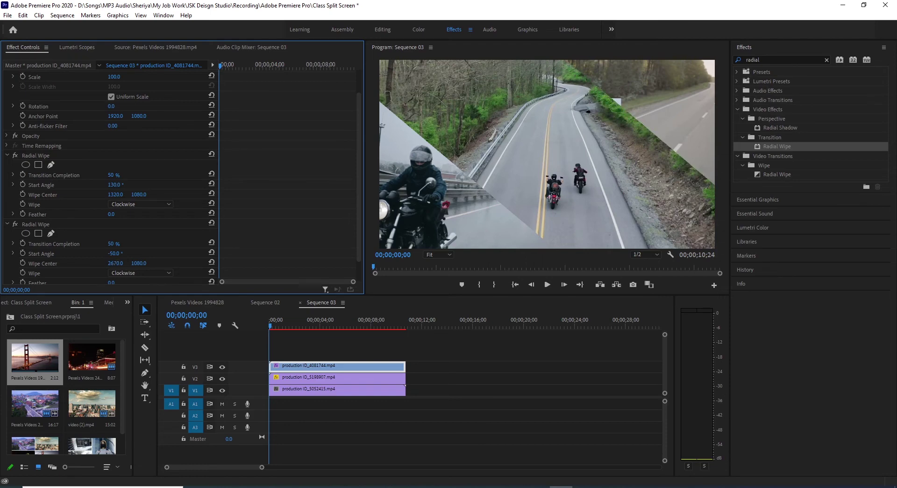
Set production ID_5198907.mp4 on V2 to scale 38 and position 510, 668.
left_click(289, 378)
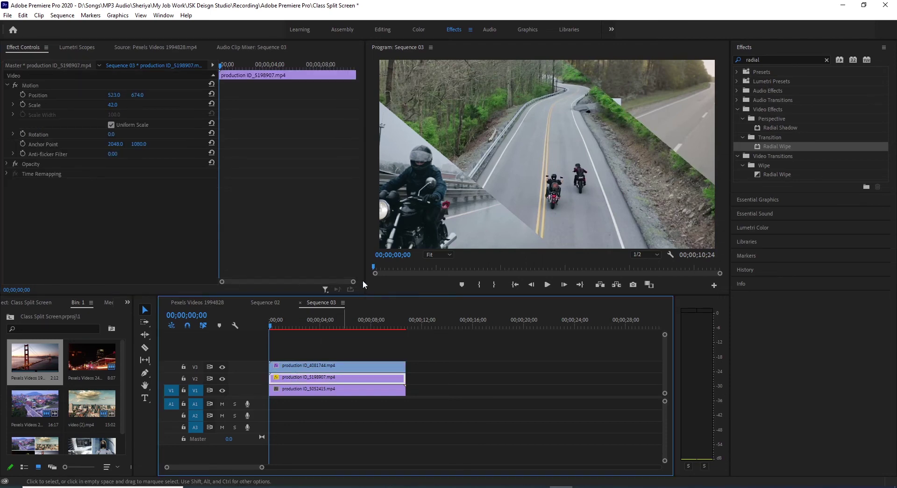
left_click(108, 96)
left_click_drag(114, 95, 116, 96)
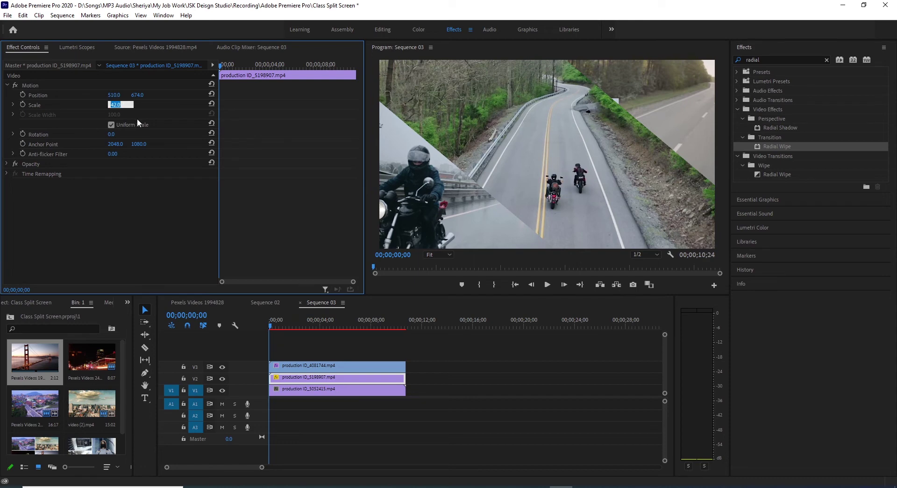
type("38")
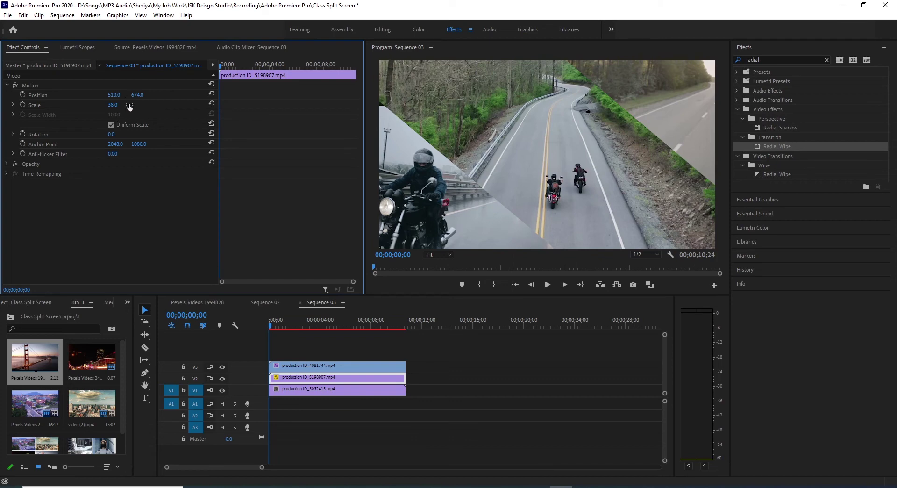
left_click_drag(142, 96, 142, 96)
left_click_drag(142, 97, 148, 96)
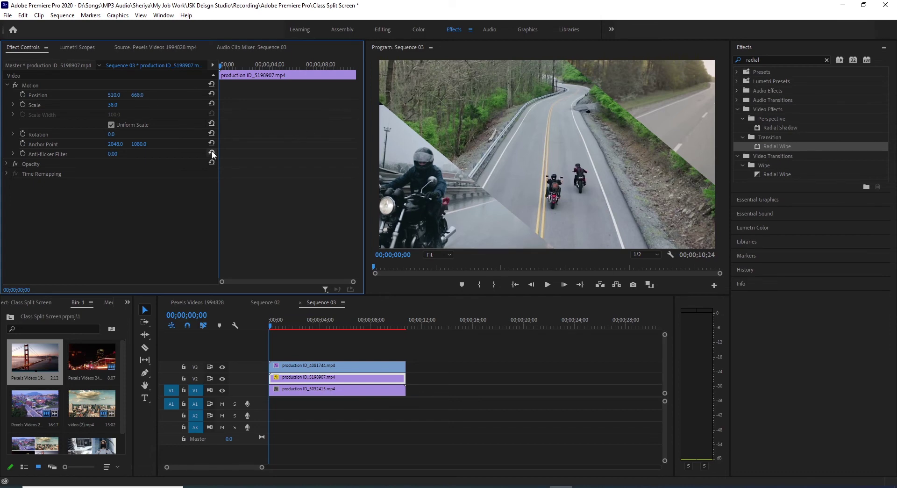
Scale production ID_5052415.mp4 on V1 to 75 and move it to position 1720, 324.
left_click(322, 389)
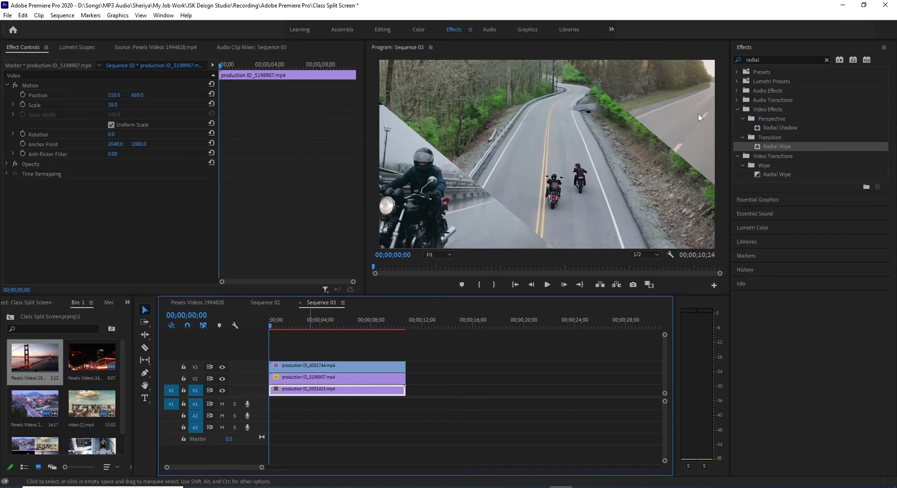
left_click(115, 105)
type("40")
key("Return")
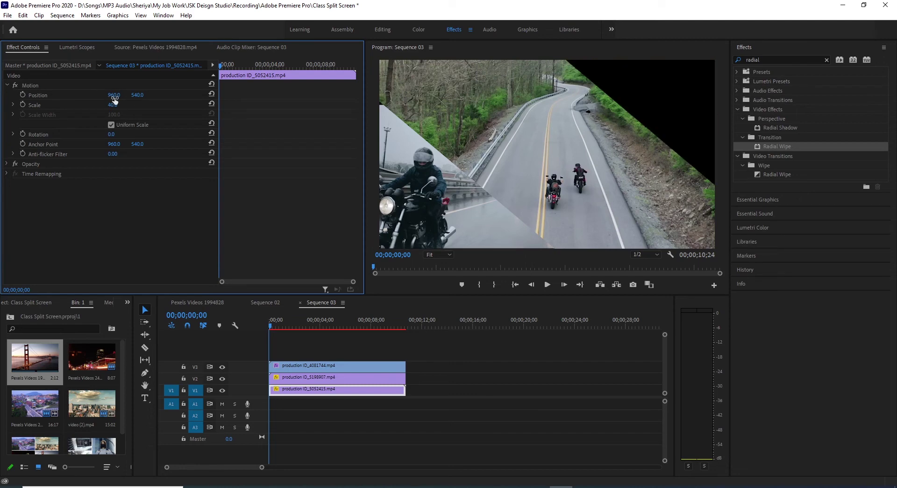
left_click_drag(115, 95, 133, 95)
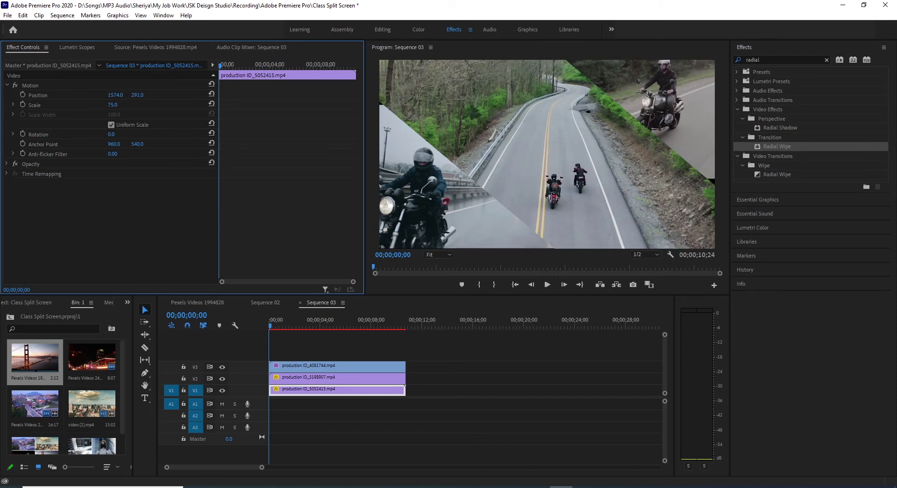
left_click_drag(133, 95, 122, 95)
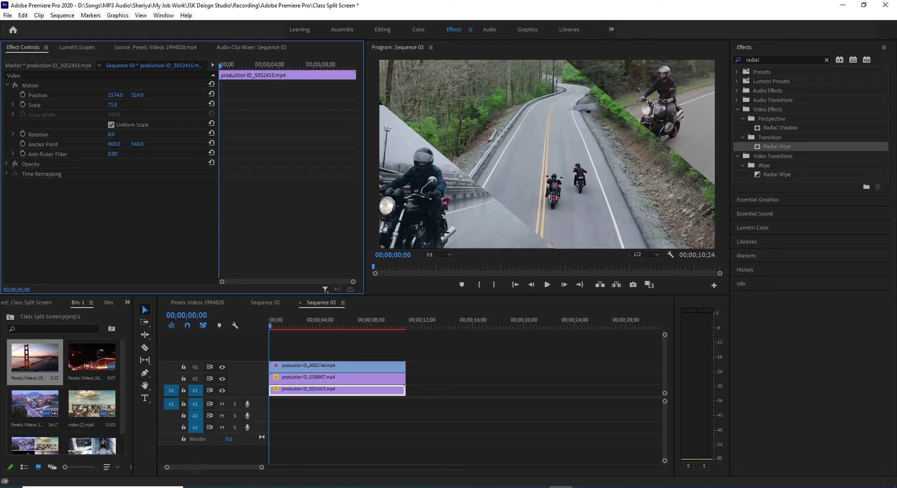
left_click_drag(116, 95, 198, 95)
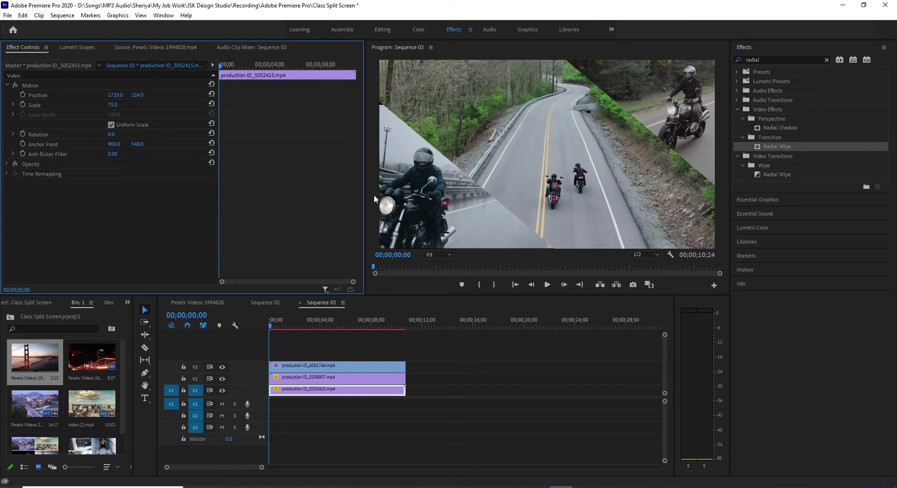
Draw a white Pen line along the lower-left diagonal split edge and, at 25% monitor zoom, continue its path outside the frame.
left_click(144, 374)
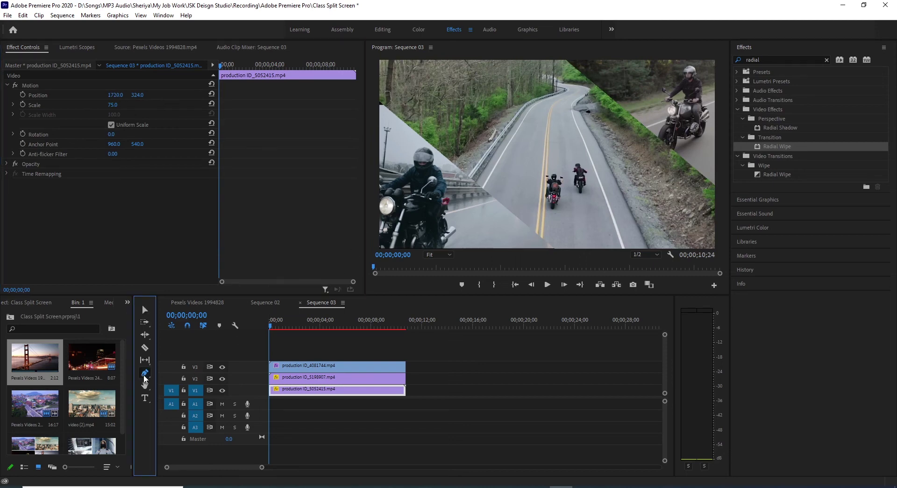
left_click(379, 104)
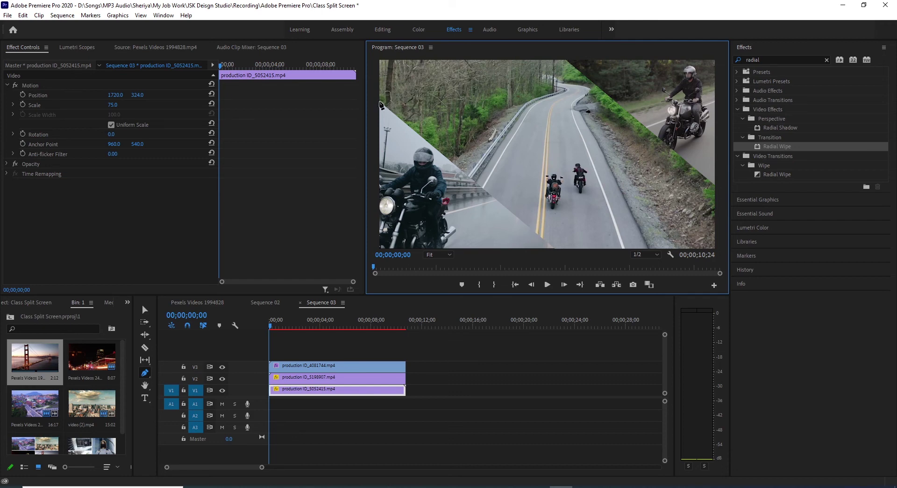
left_click(380, 103)
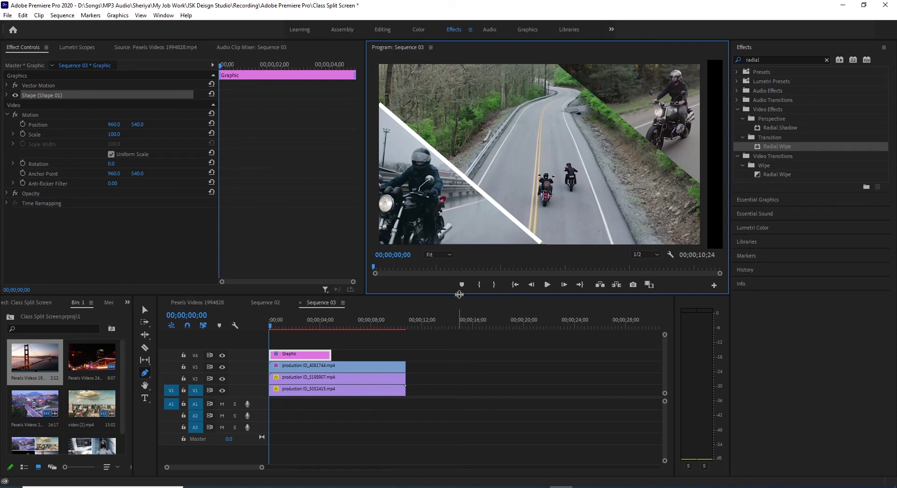
left_click(450, 255)
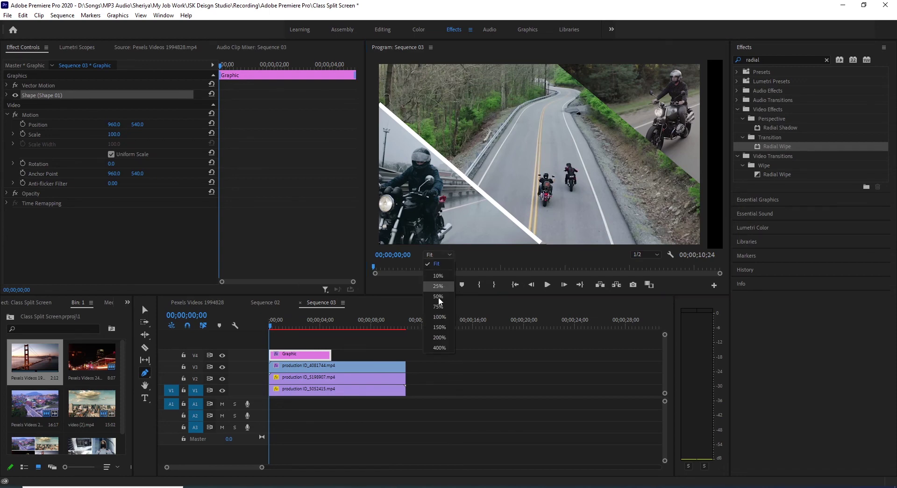
left_click(443, 286)
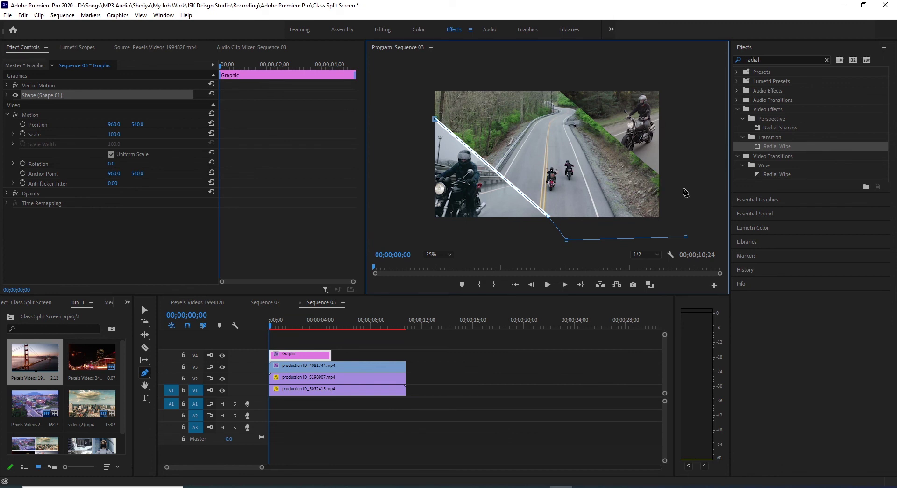
left_click(684, 189)
left_click(552, 82)
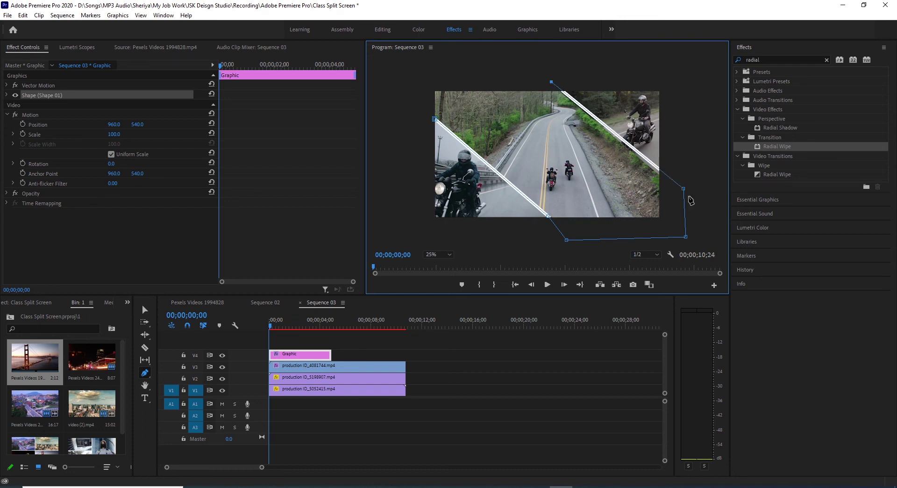
key("ctrl+z")
key("ctrl+z")
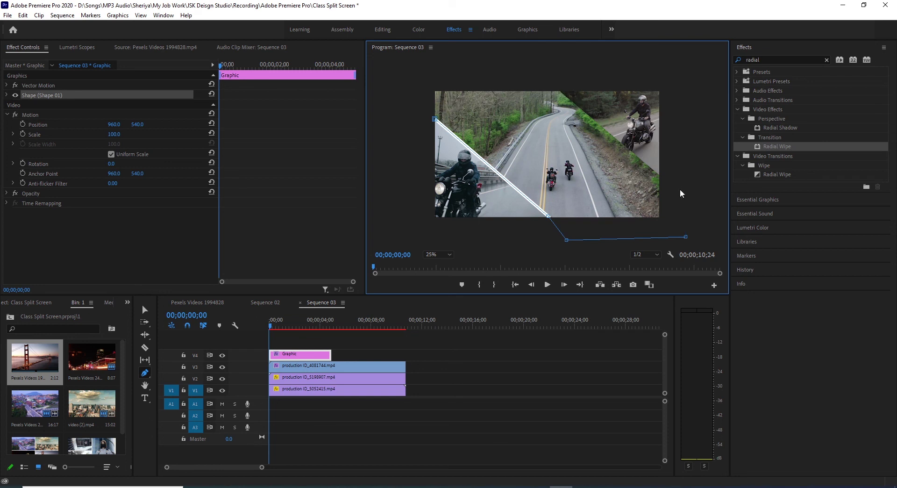
left_click(679, 189)
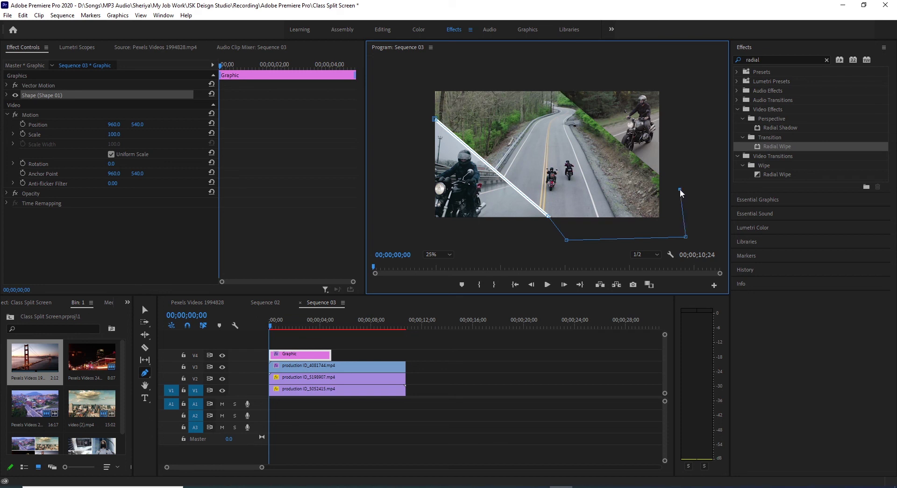
left_click(550, 81)
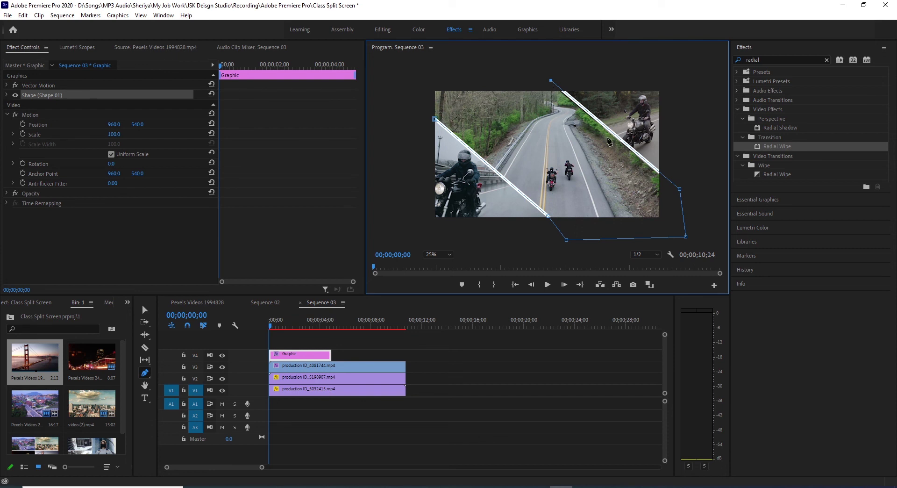
key("ctrl+z")
key("ctrl+z")
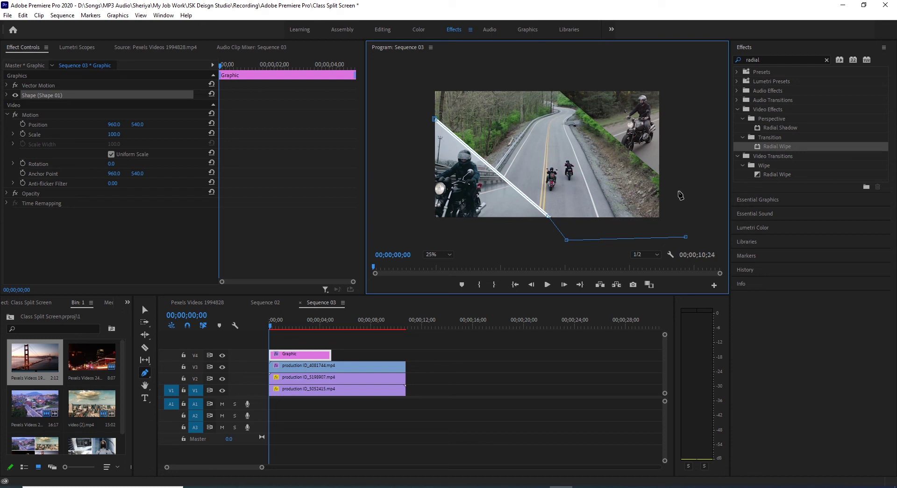
Continue the white Pen path along the upper-right diagonal split edge and close it outside the frame at its starting point.
left_click(679, 192)
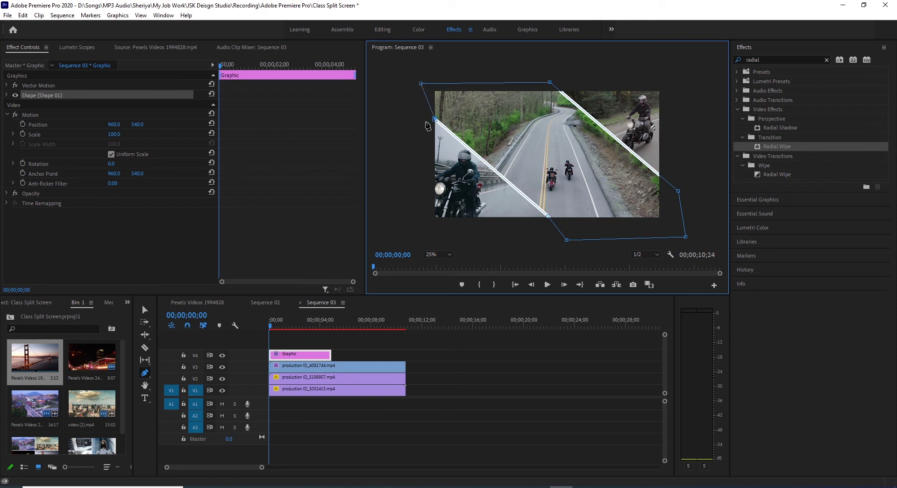
left_click(147, 309)
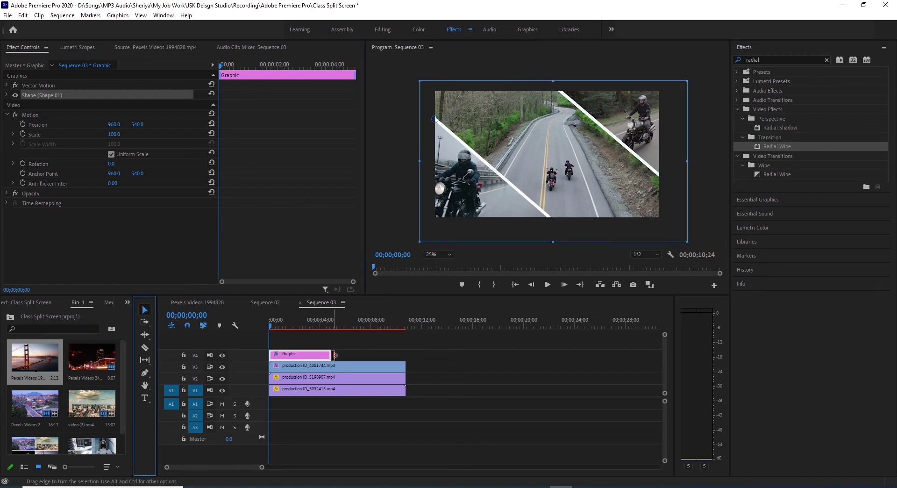
Extend the Graphic clip on V4 to the end of the video clips and set the program monitor zoom to Fit.
left_click_drag(329, 355, 405, 355)
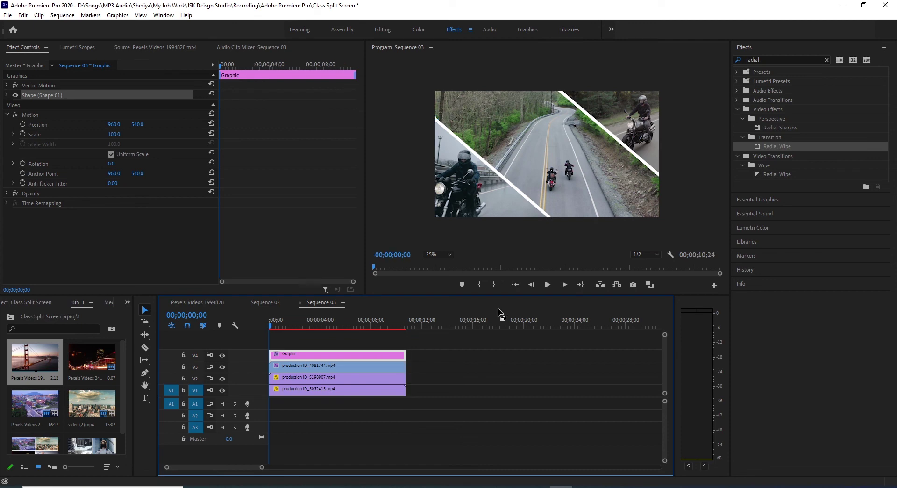
left_click(448, 256)
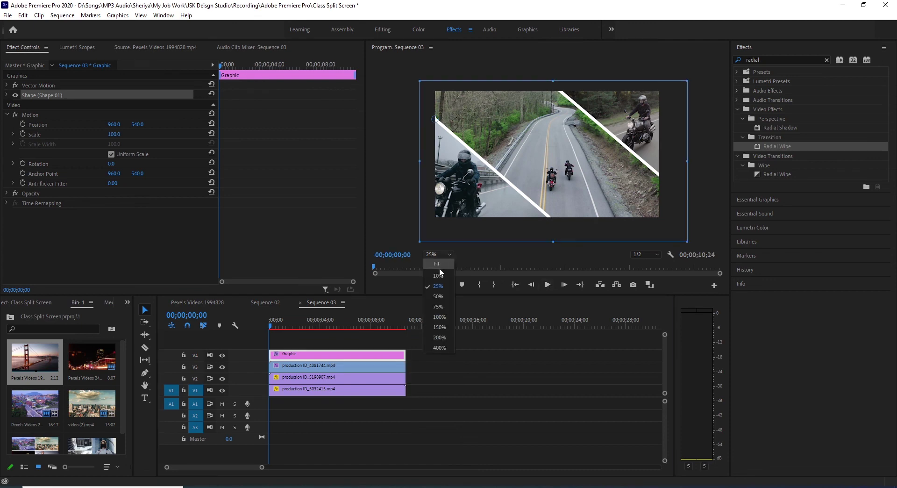
left_click(439, 263)
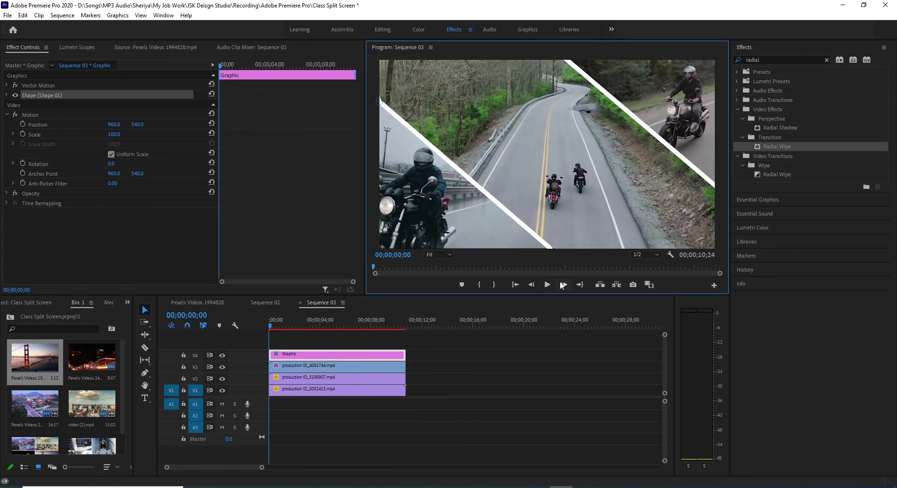